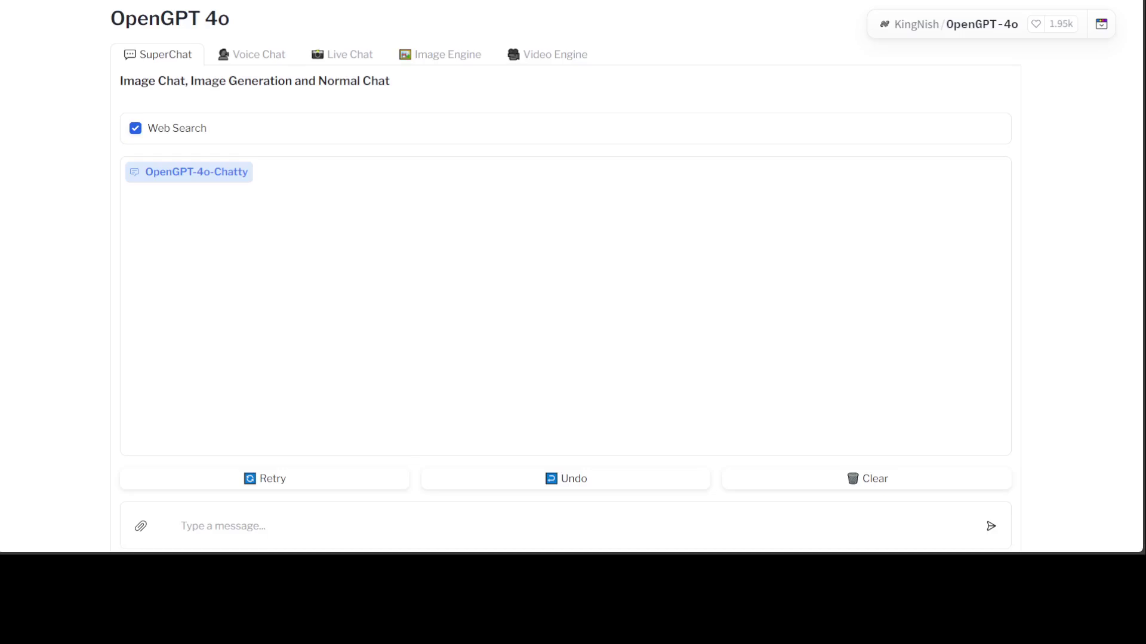
- Ask SuperChat 'ada cardano price live' and read the CoinDesk and CoinMarketCap ADA prices
scroll(572, 275, down, 5)
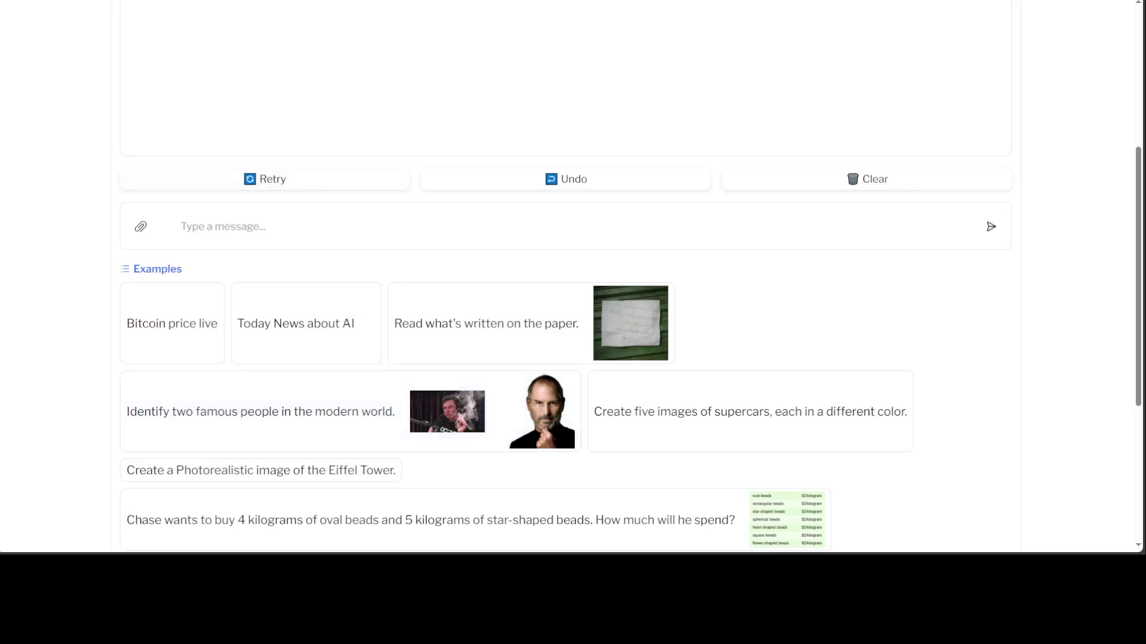
text(ada cardano pr)
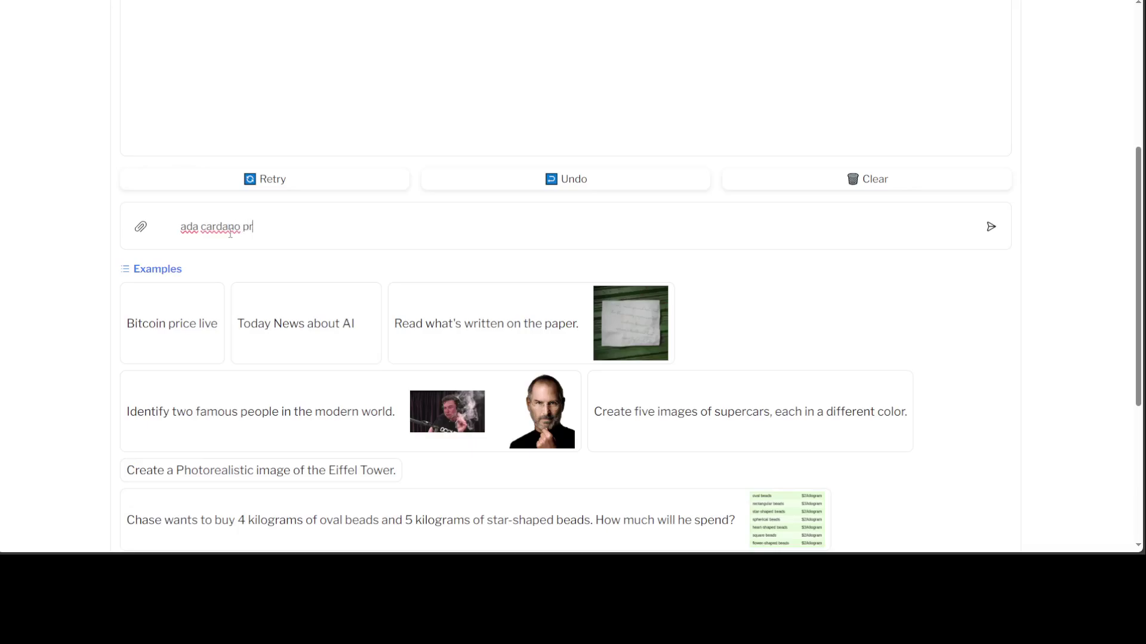
text(ice live)
key(Return)
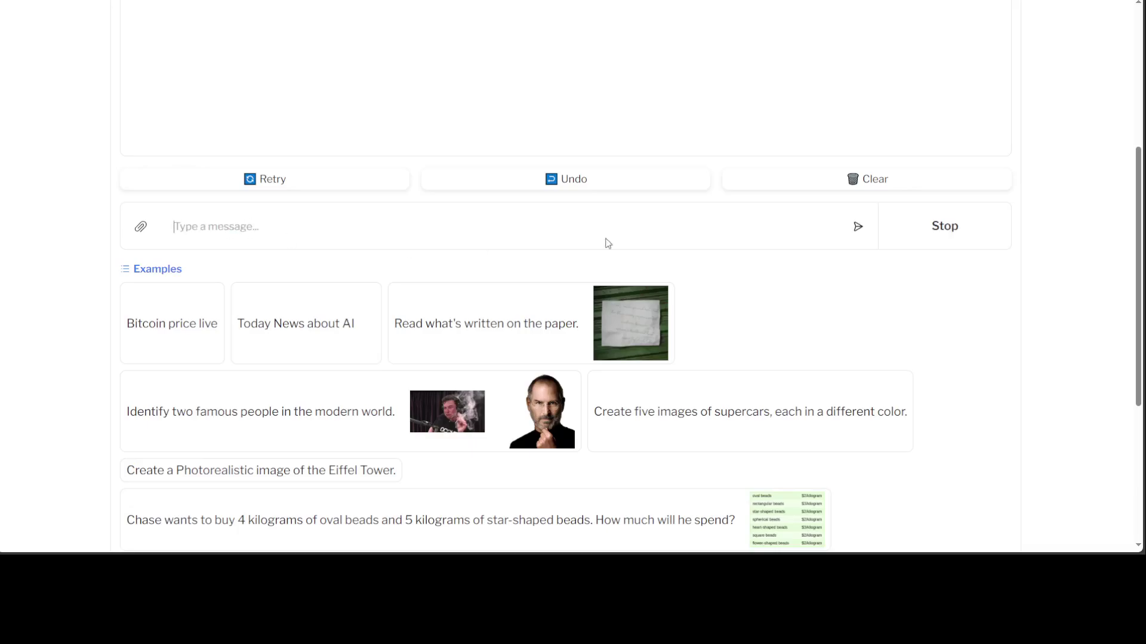
scroll(861, 307, up, 4)
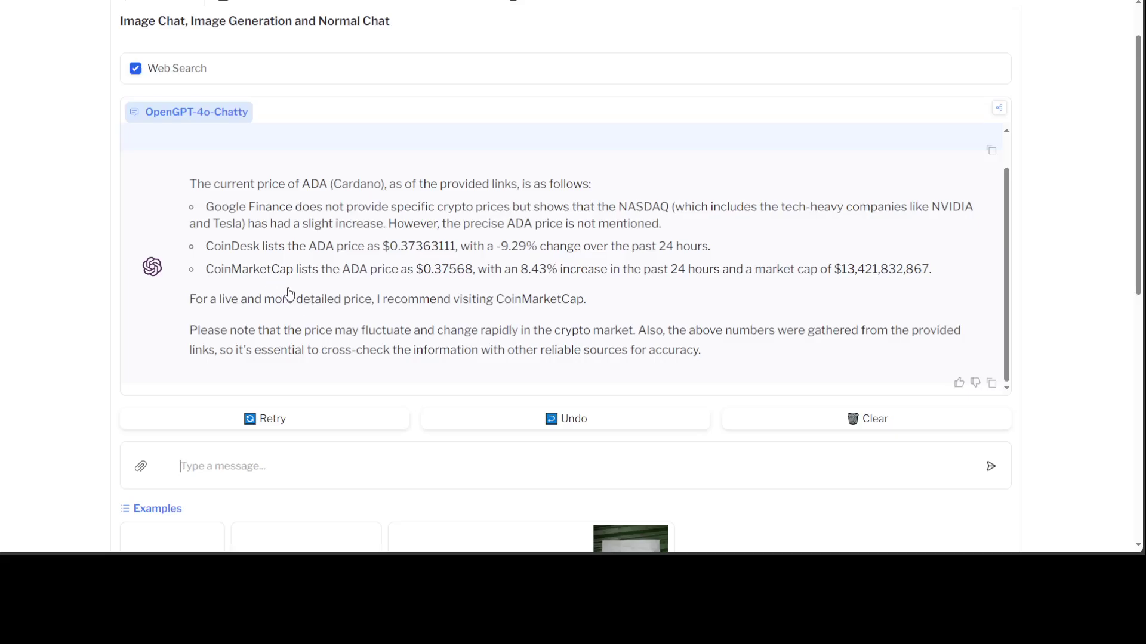
scroll(290, 293, down, 4)
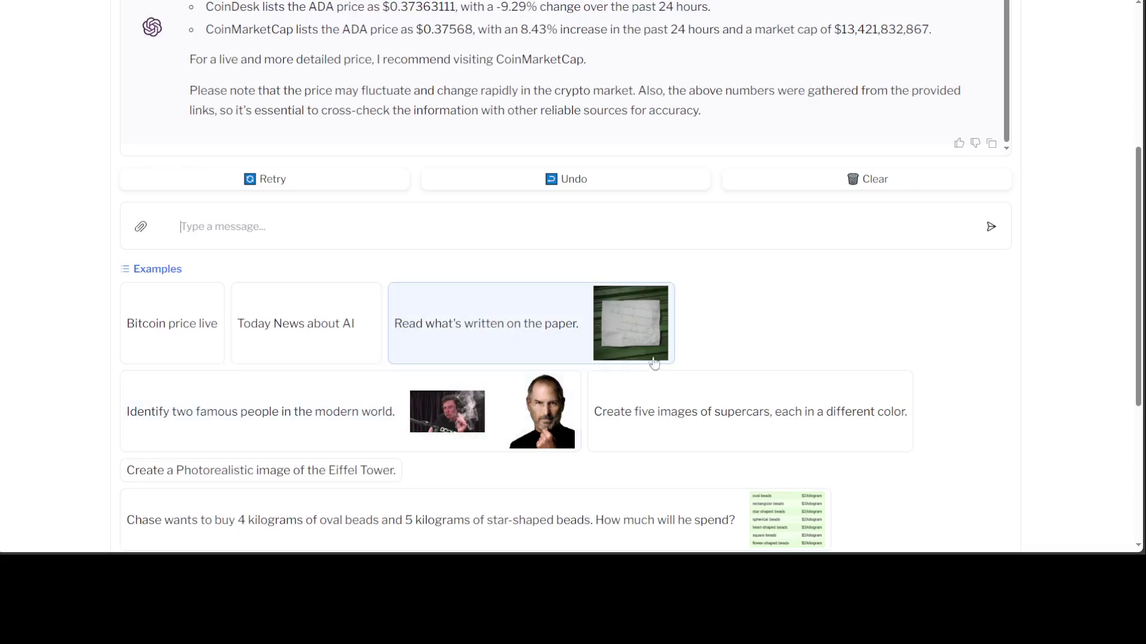
- Send the 'Read what's written on the paper' example with its photo and read the blue-scarf reply
click(495, 341)
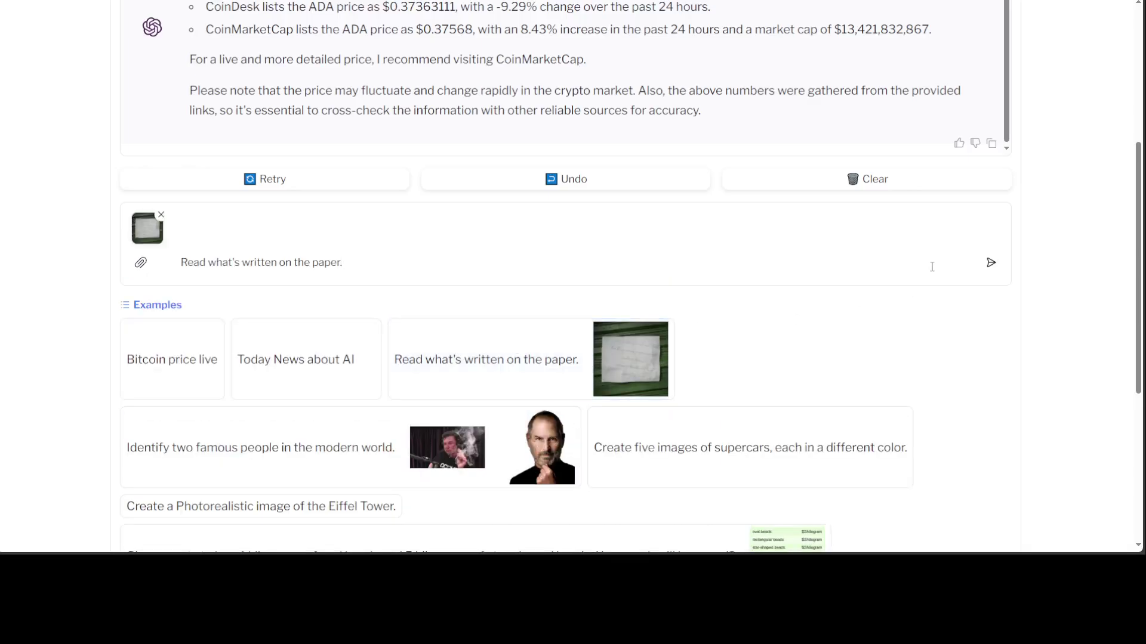
click(991, 263)
scroll(907, 338, up, 5)
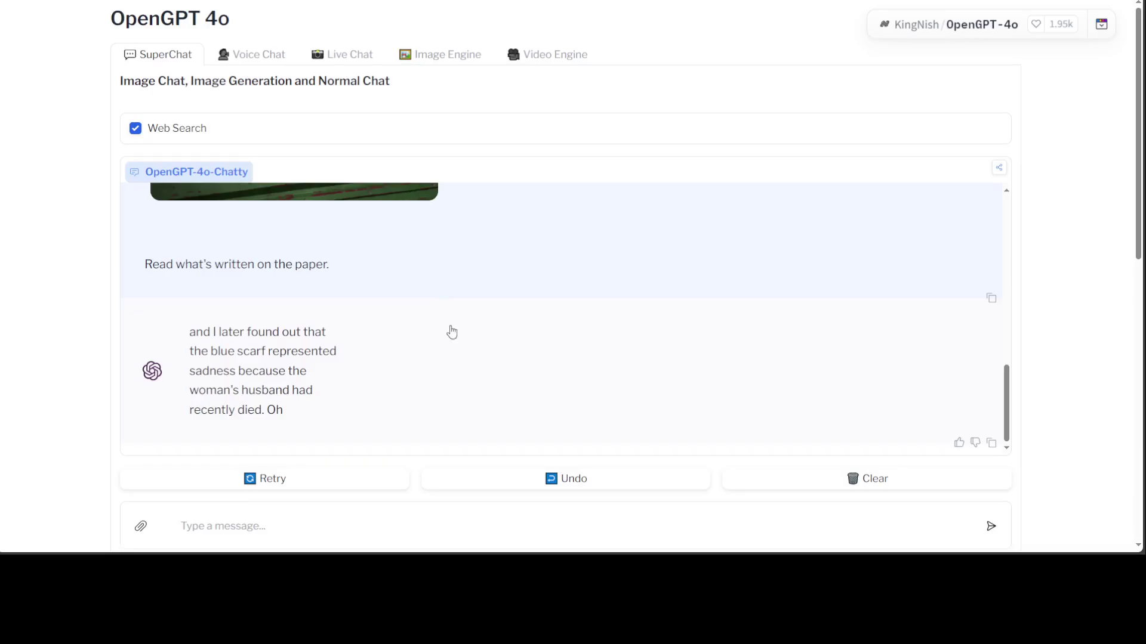
scroll(450, 332, down, 4)
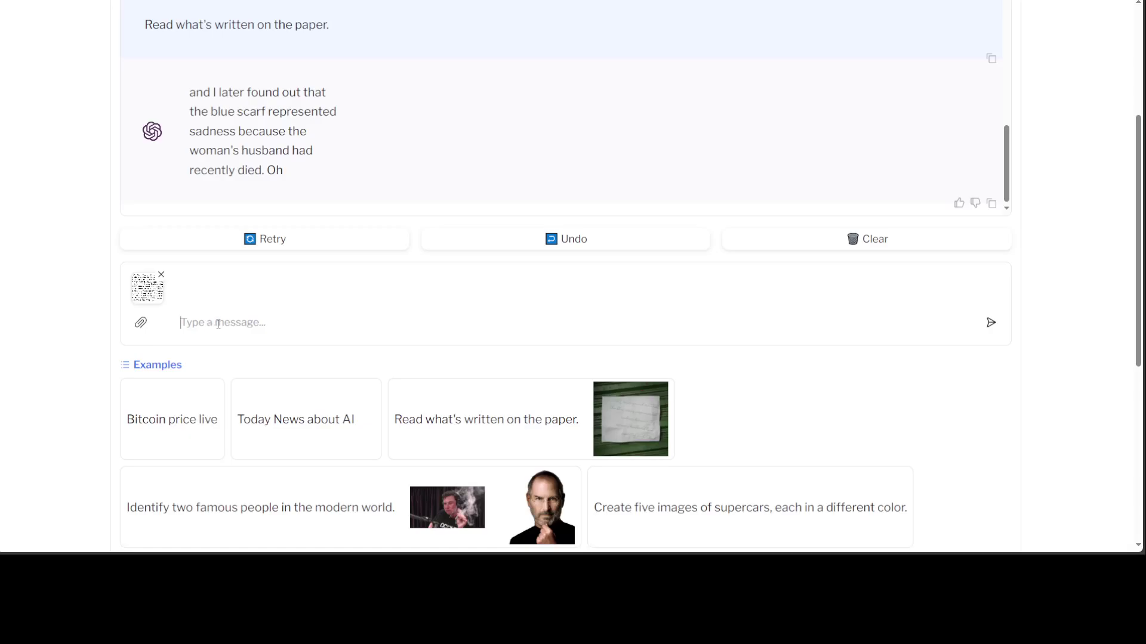
- Ask 'read whats written on the paper' about the attached text image, fixing the typo first
text(read whats)
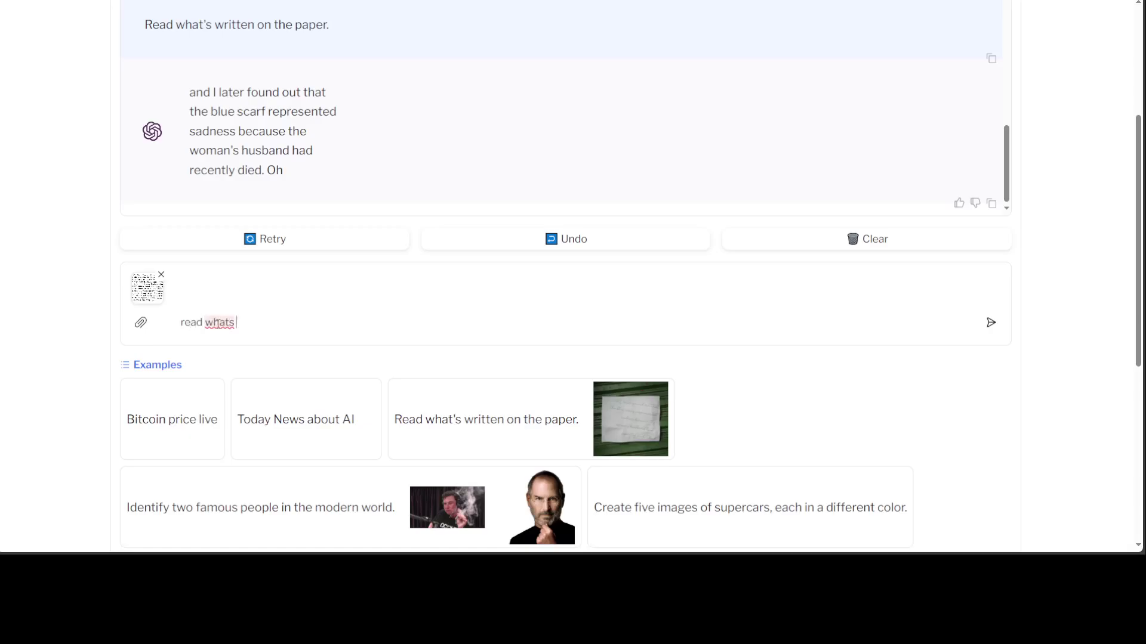
text( written on the papaer)
key(BackSpace)
key(BackSpace)
key(BackSpace)
text(er)
key(Return)
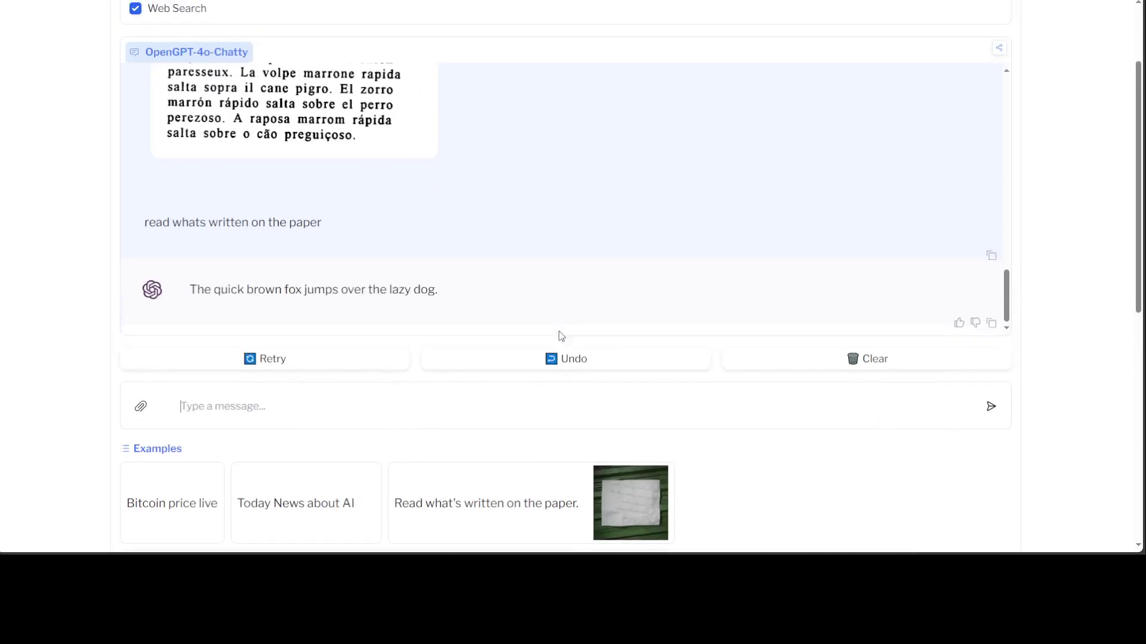
- Read the reply: 'The quick brown fox jumps over the lazy dog.'
scroll(360, 253, up, 3)
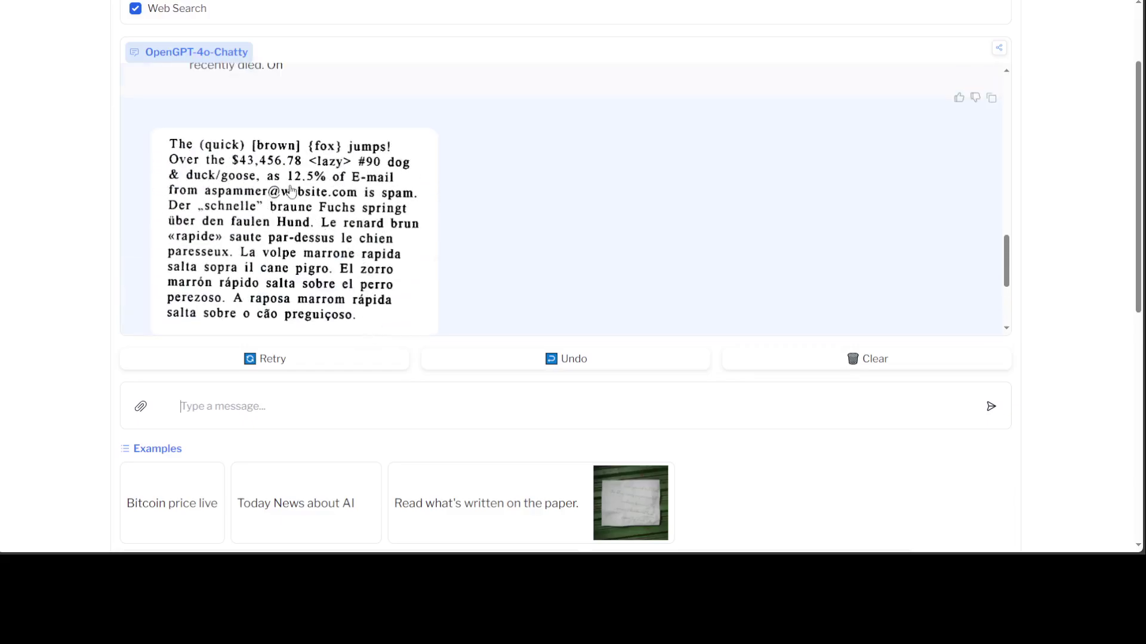
scroll(302, 274, down, 3)
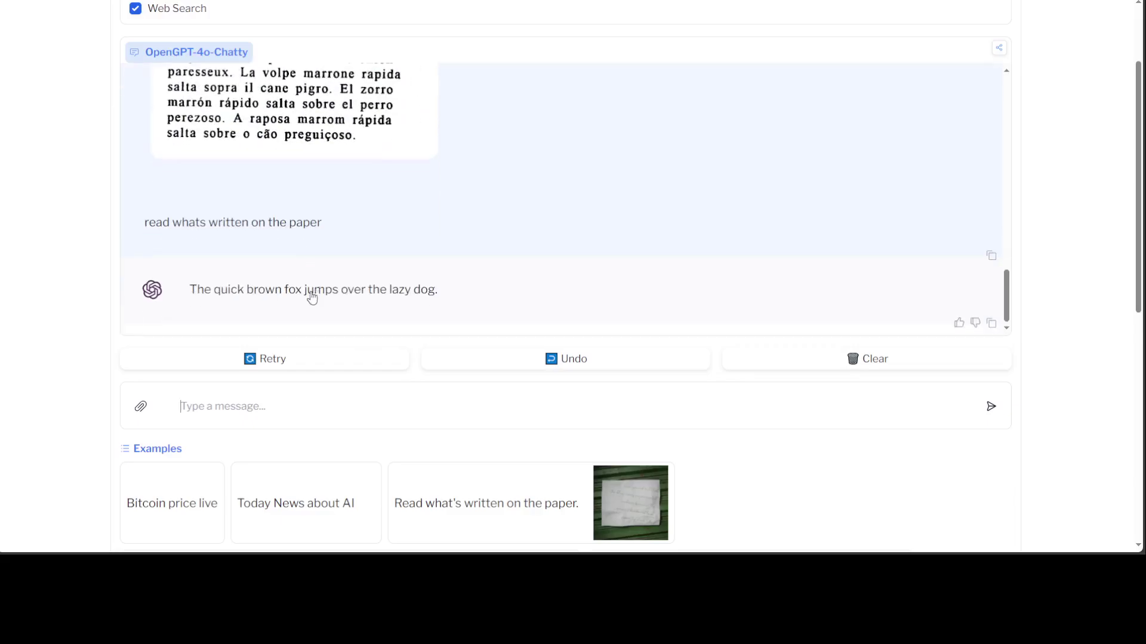
scroll(312, 296, up, 4)
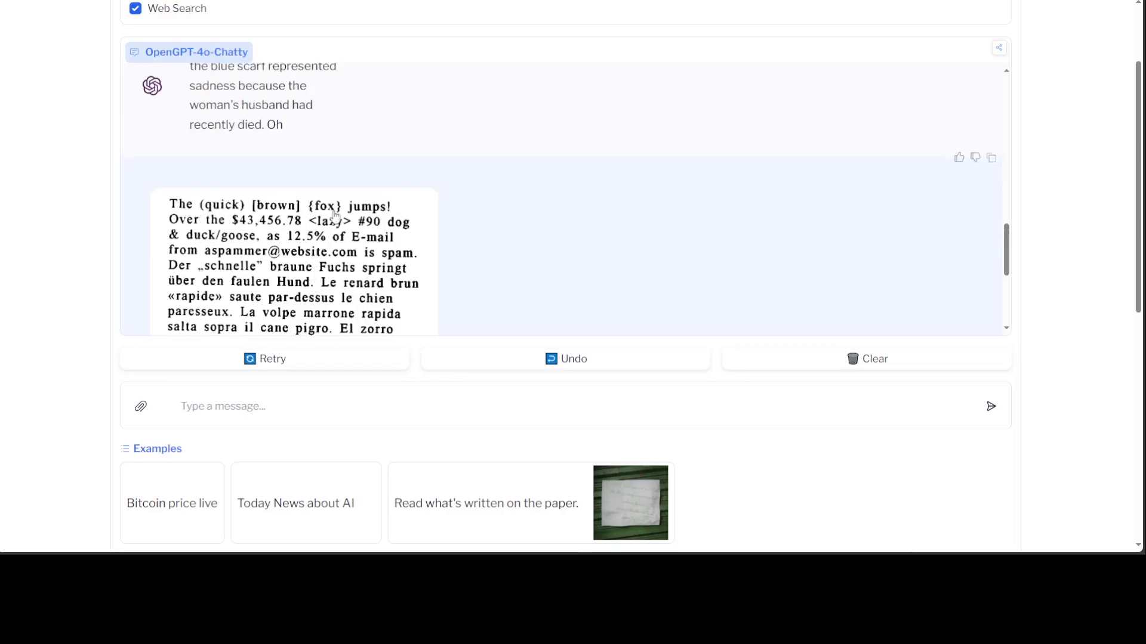
scroll(396, 247, down, 1)
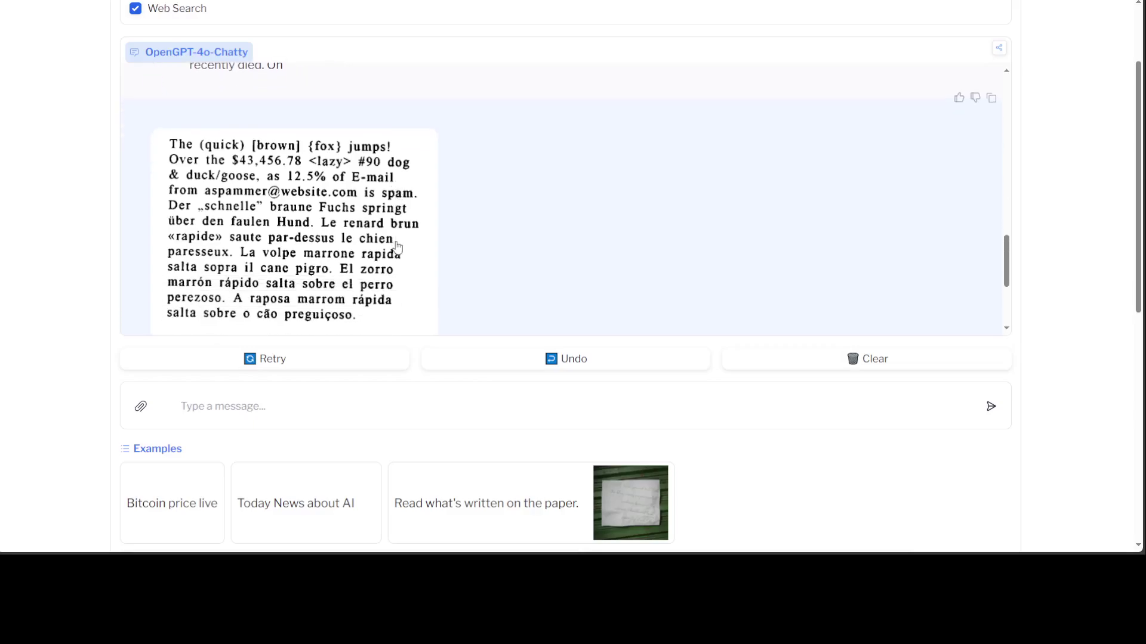
scroll(367, 222, down, 3)
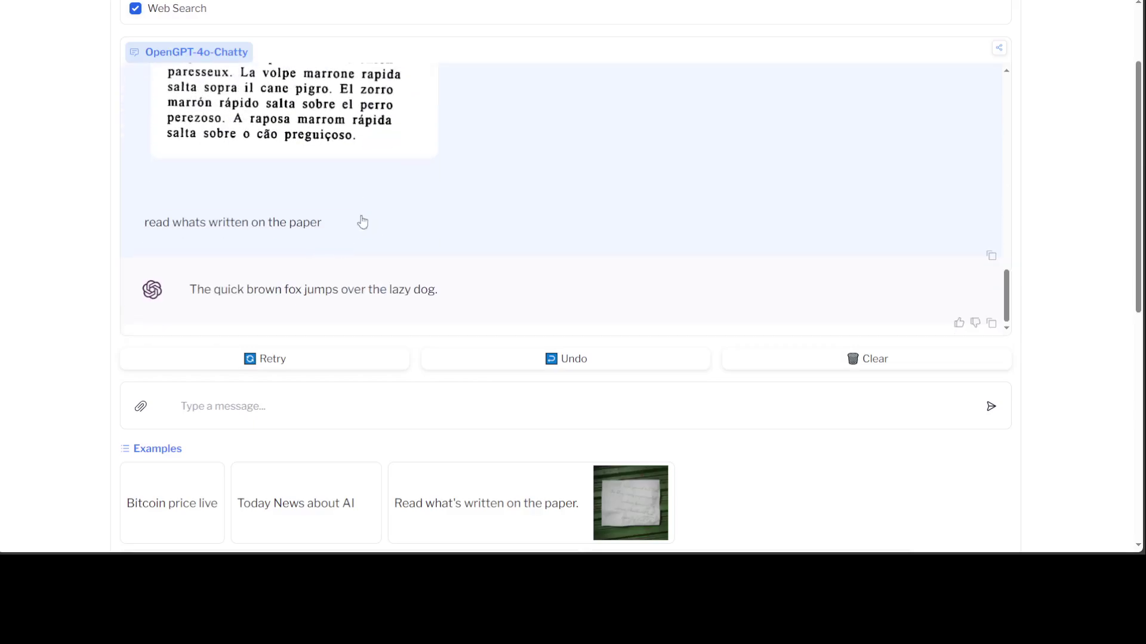
scroll(348, 295, down, 1)
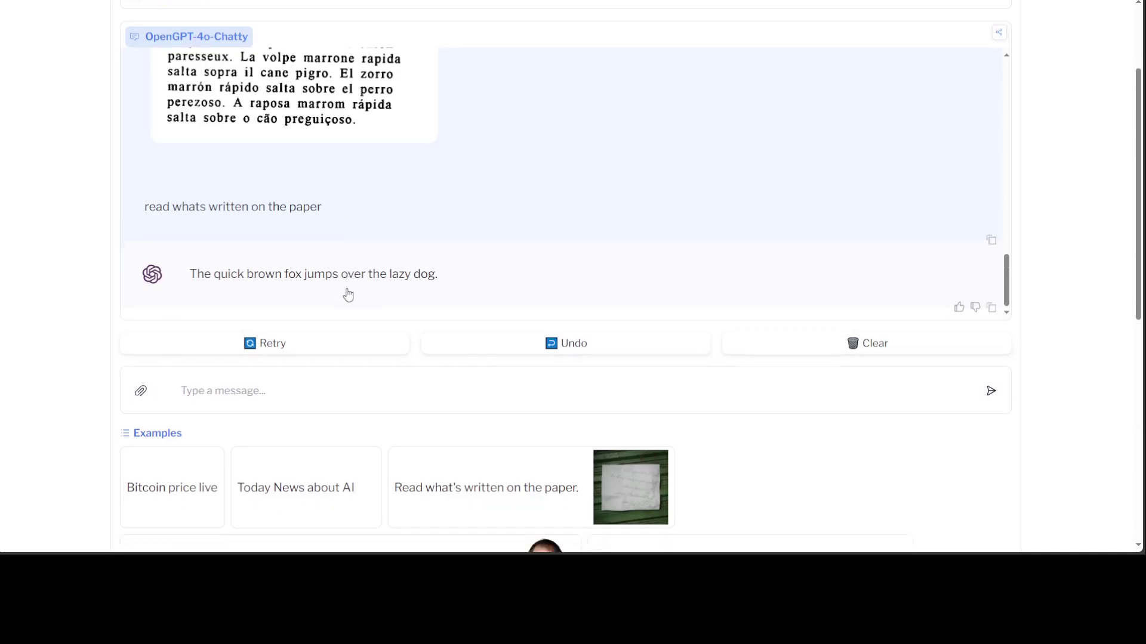
scroll(396, 382, down, 6)
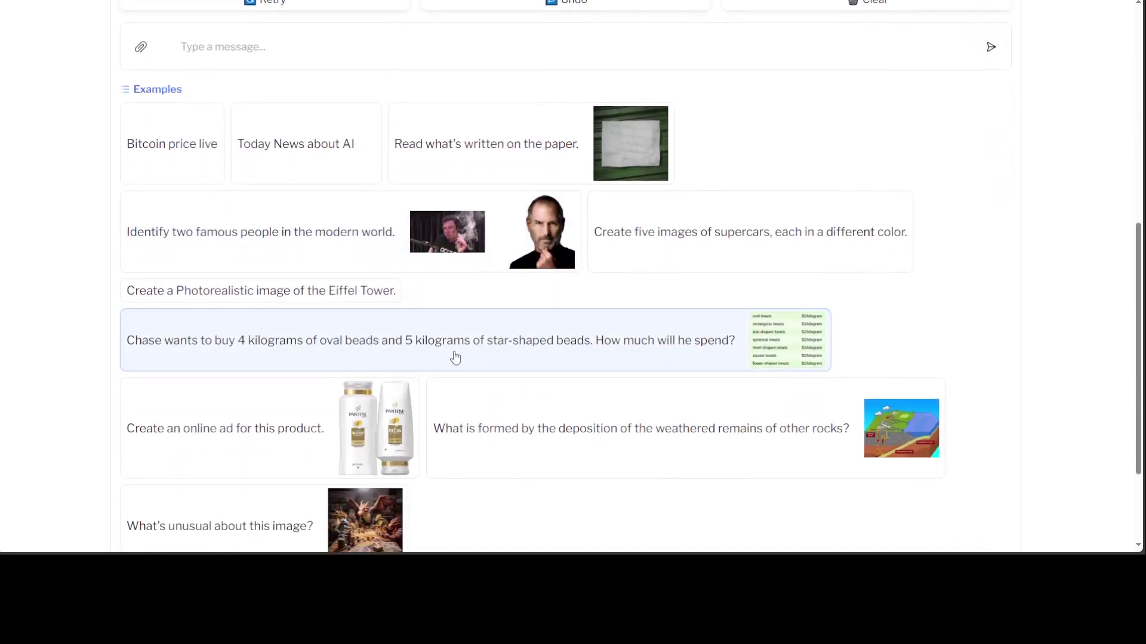
click(257, 247)
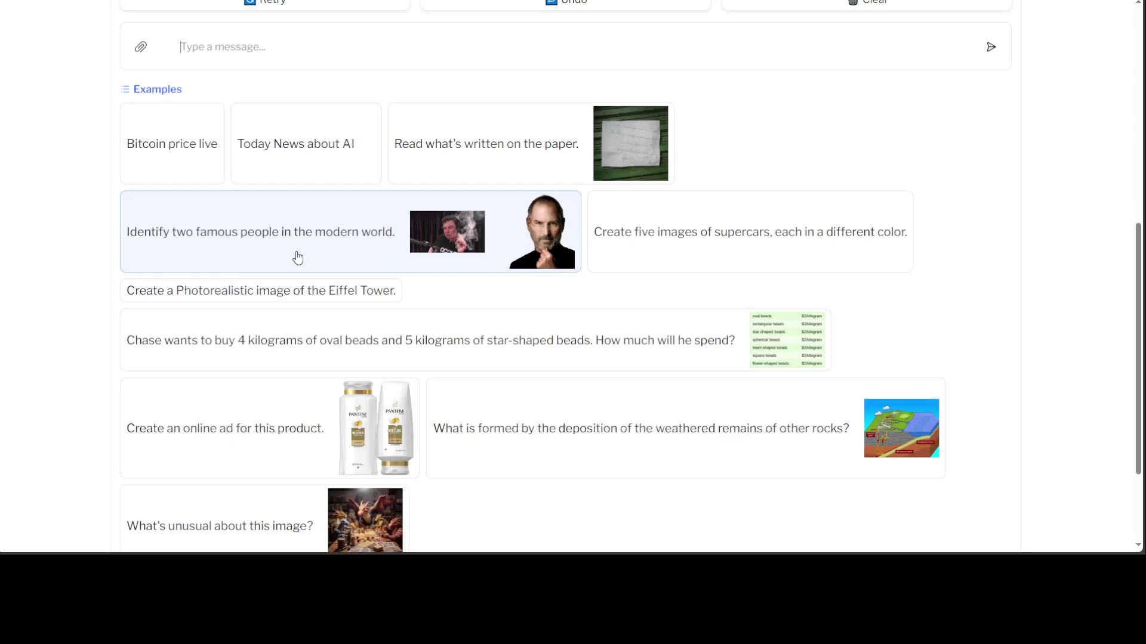
scroll(417, 304, up, 3)
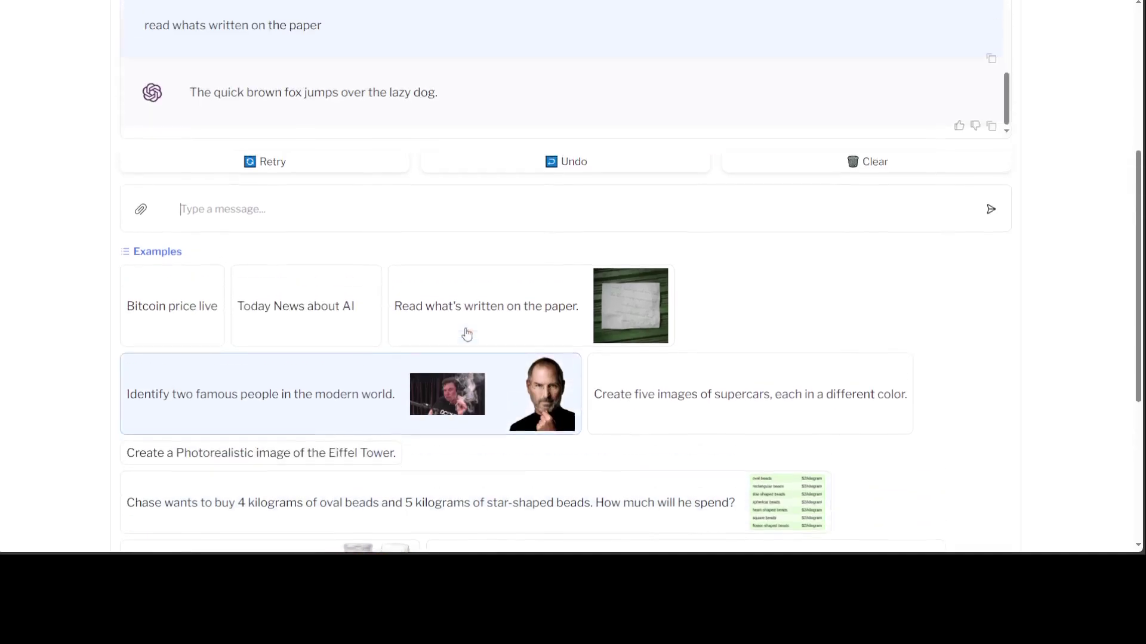
scroll(464, 329, up, 2)
scroll(235, 228, down, 4)
scroll(208, 405, up, 4)
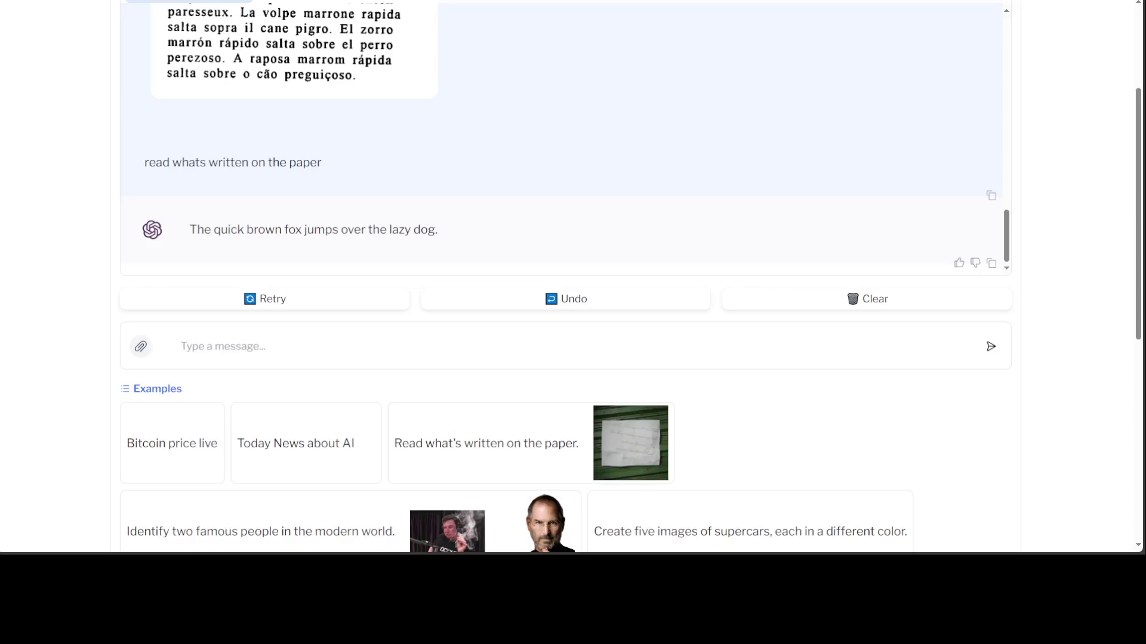
- Paste a desert photo and ask 'which country is this image from?', getting the answer Australia
key(ctrl+v)
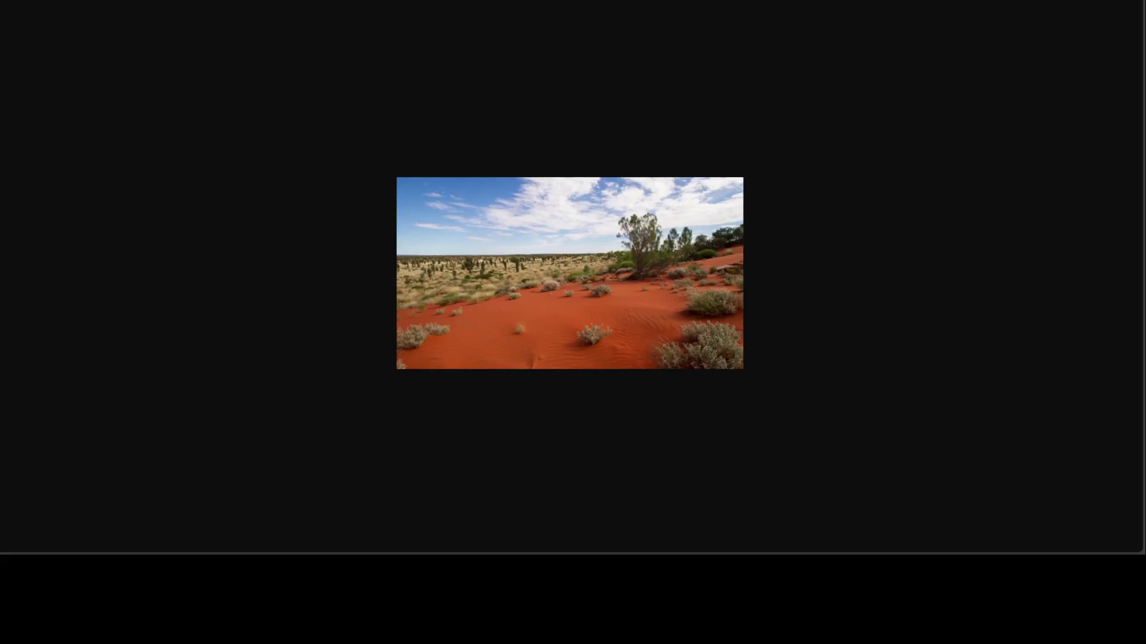
click(489, 186)
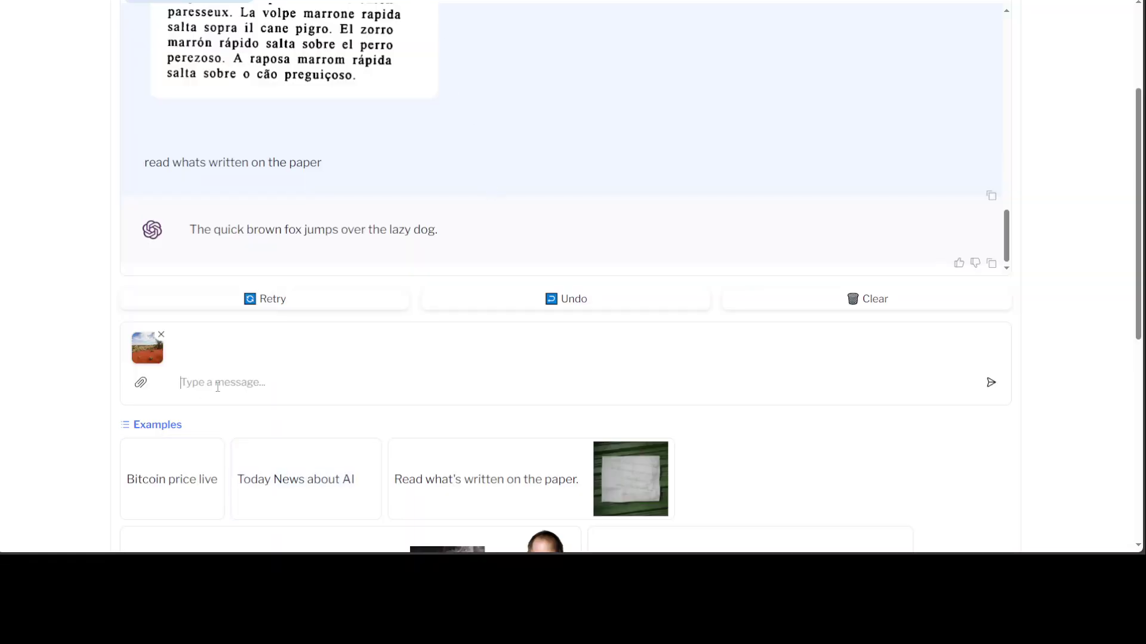
text(which country is this image)
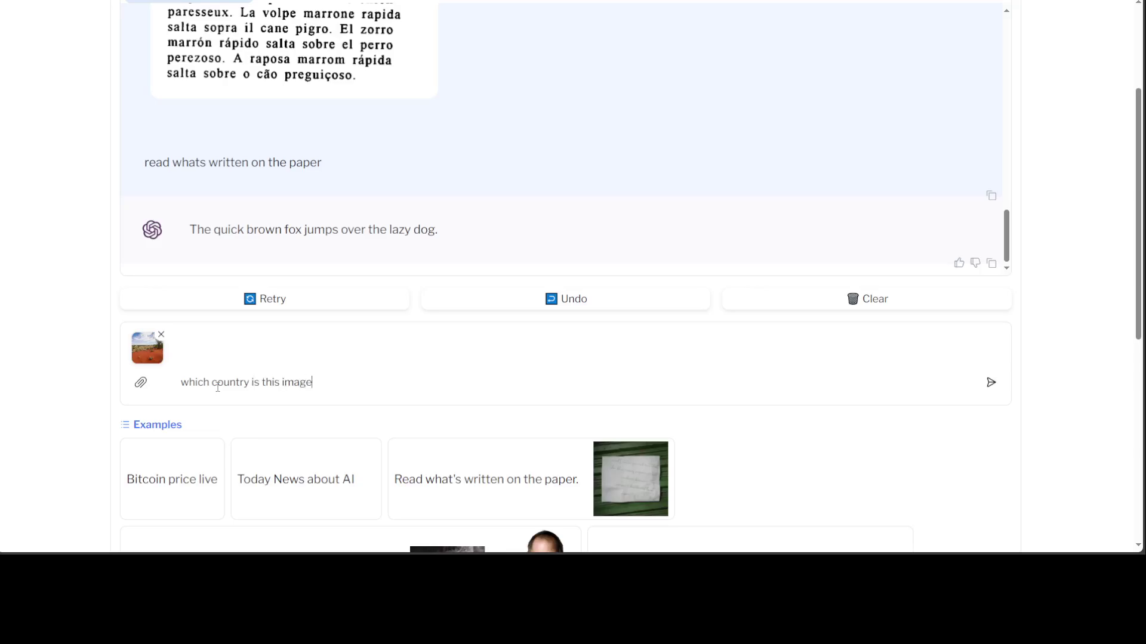
text( of)
key(BackSpace)
key(BackSpace)
key(BackSpace)
text(from?)
key(Return)
scroll(430, 389, up, 2)
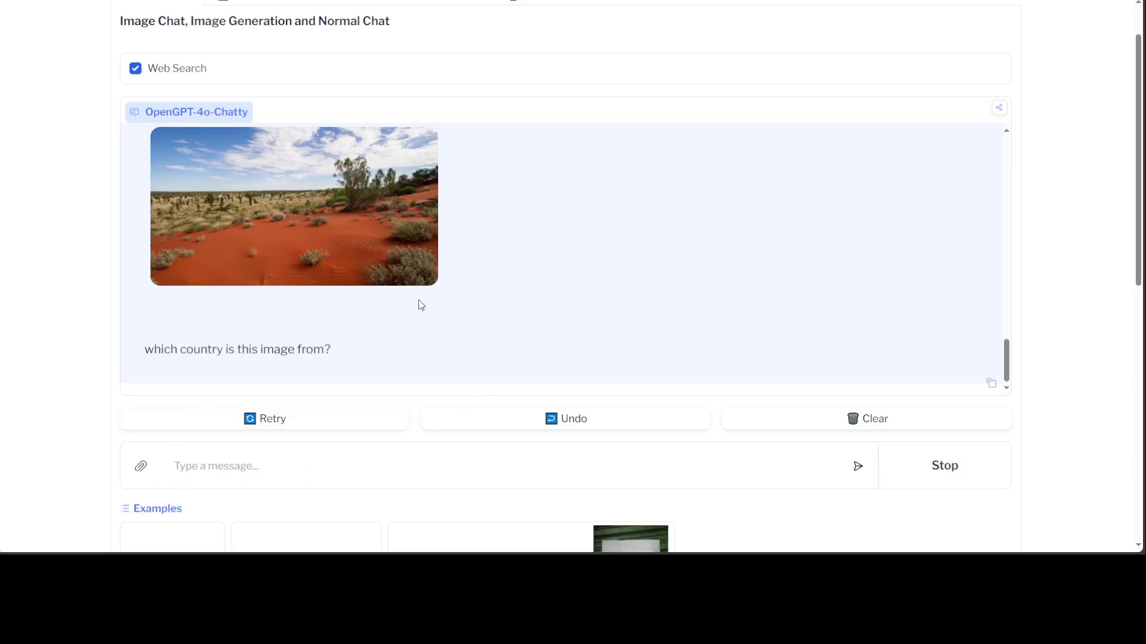
scroll(328, 481, down, 1)
scroll(332, 479, up, 2)
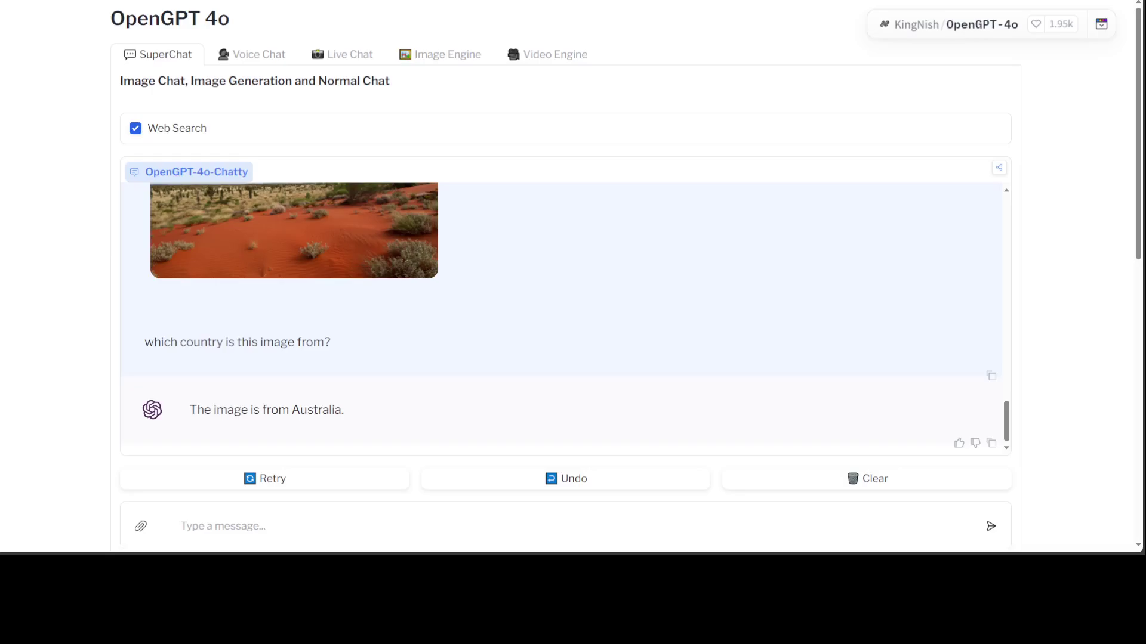
scroll(572, 278, down, 7)
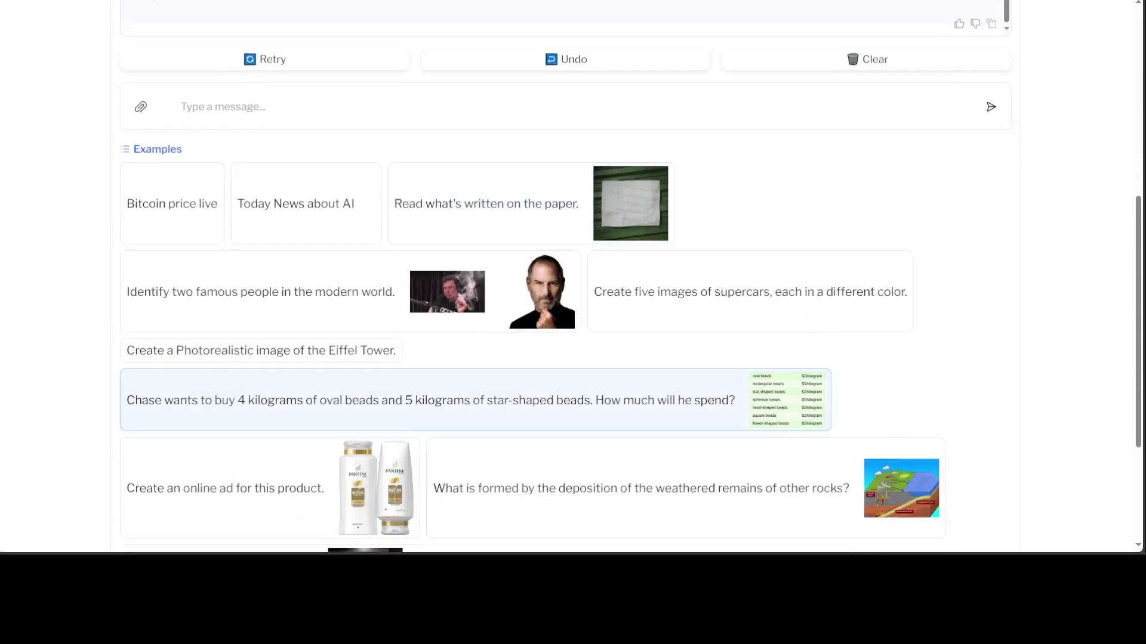
scroll(572, 278, down, 3)
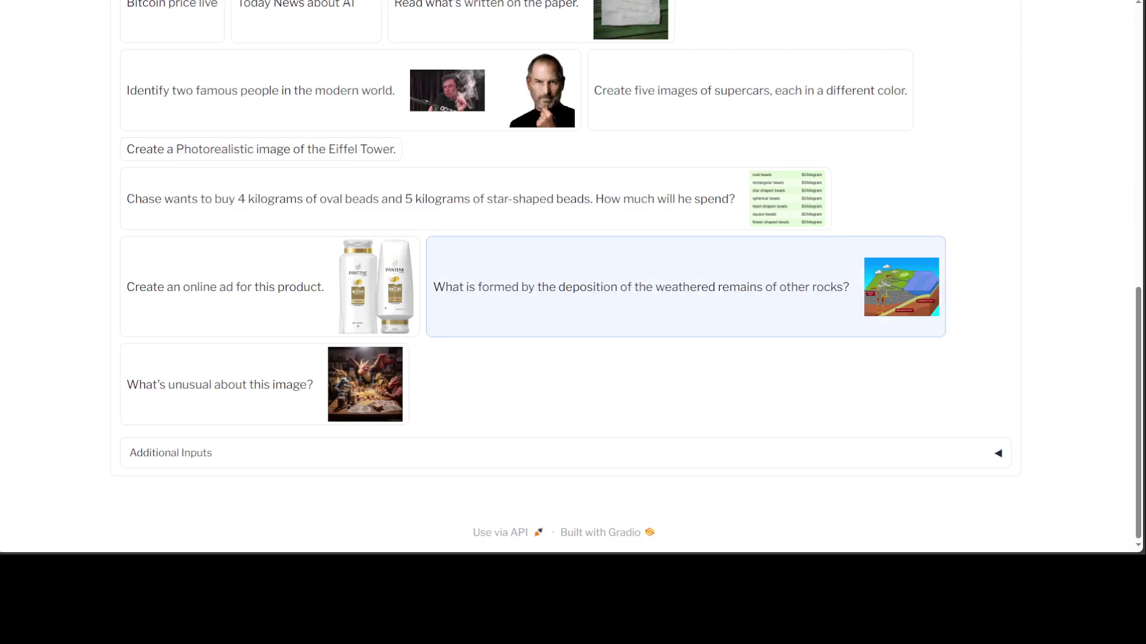
- Send the 'What is formed by the deposition…' example with its rock-cycle diagram; answer: sedimentary rock
click(643, 328)
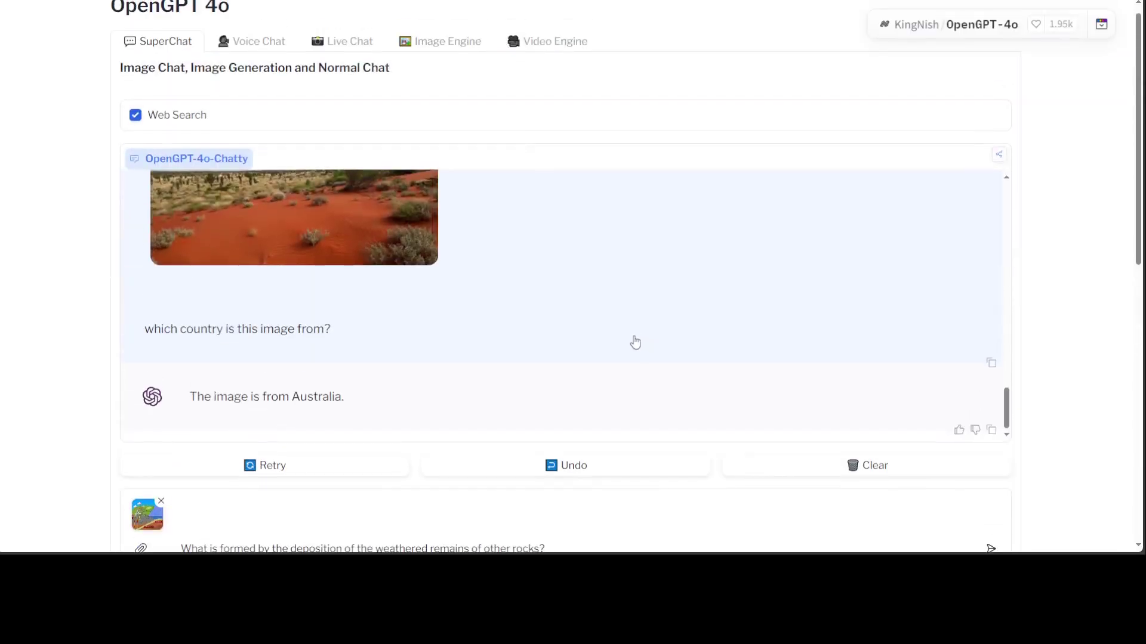
scroll(635, 341, down, 1)
click(990, 488)
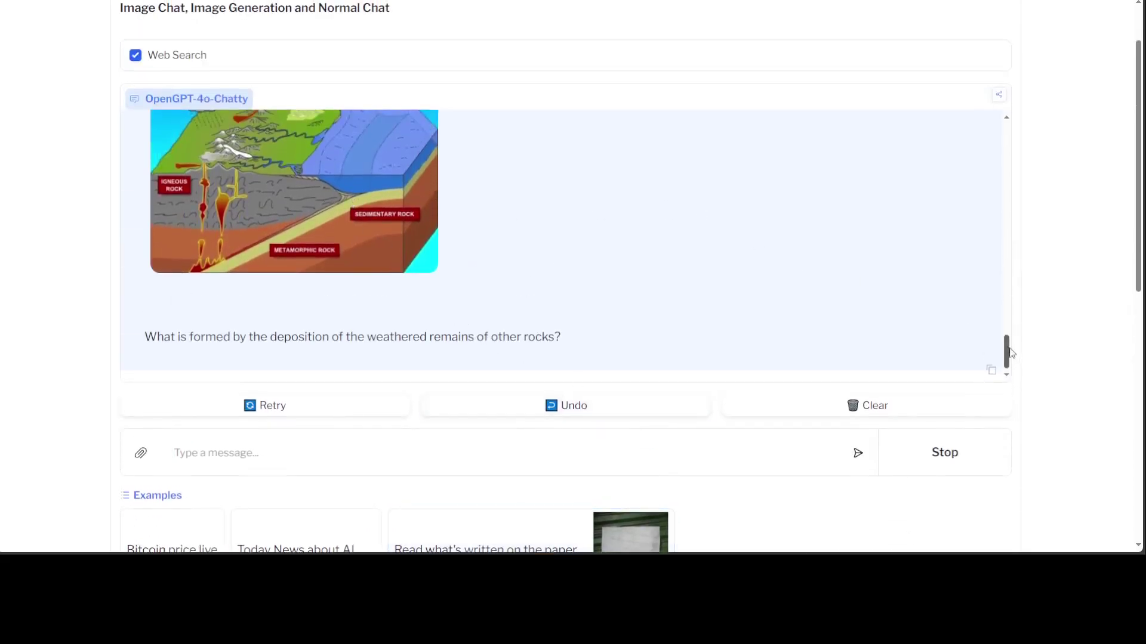
mouse_move(1012, 353)
mouse_down()
mouse_move(1011, 335)
mouse_move(1012, 358)
mouse_up()
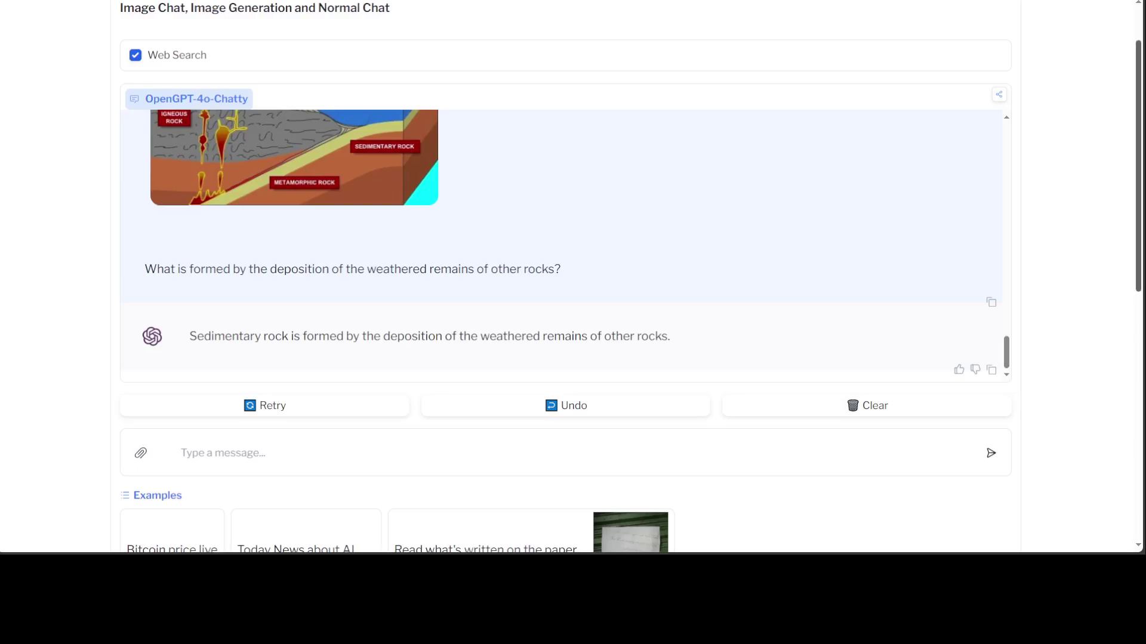
scroll(424, 219, up, 2)
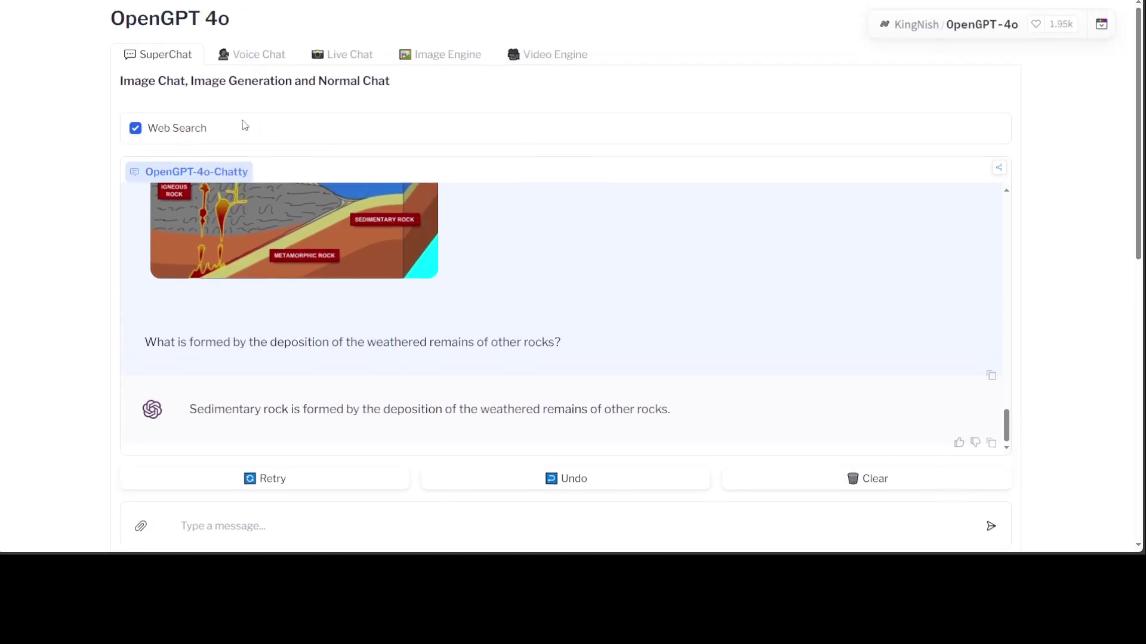
- Switch to Voice Chat and record a short voice clip
click(265, 55)
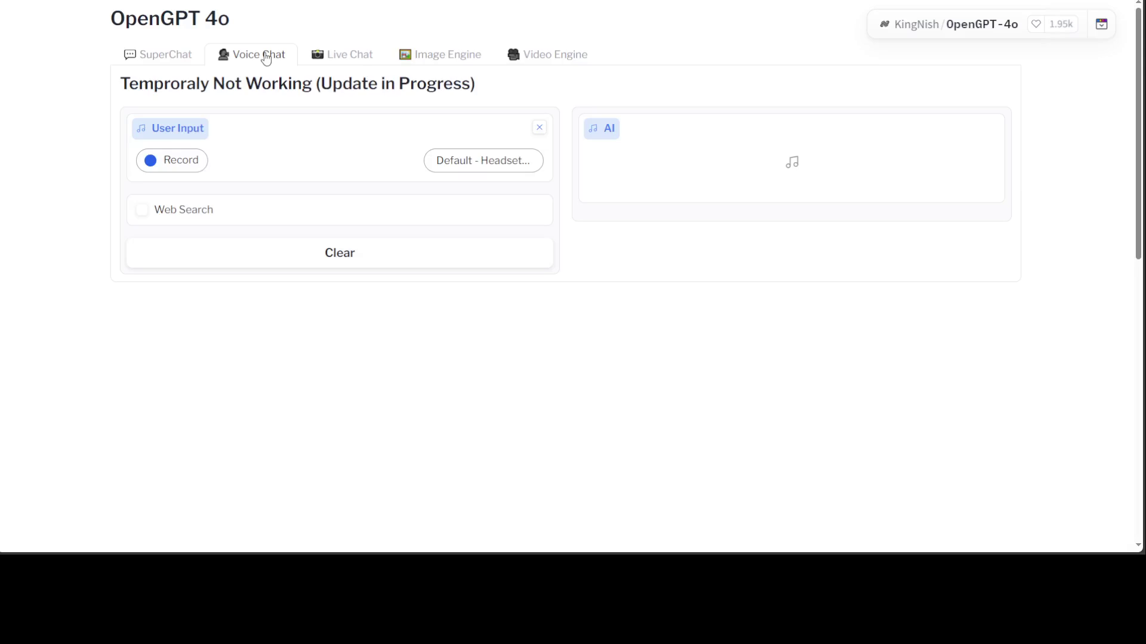
click(173, 166)
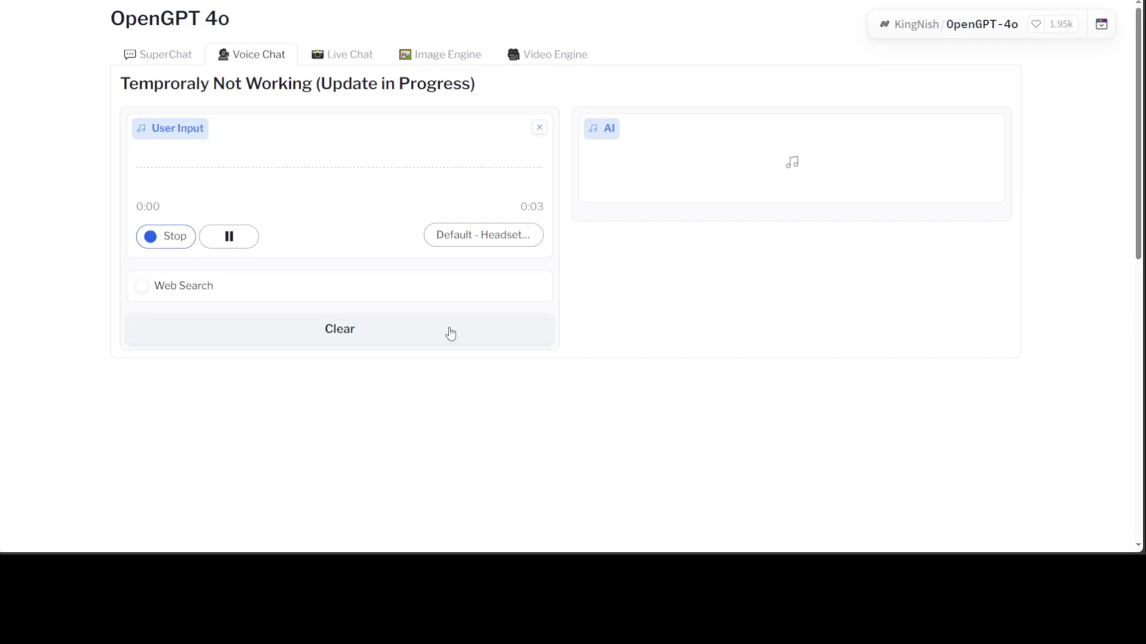
click(179, 239)
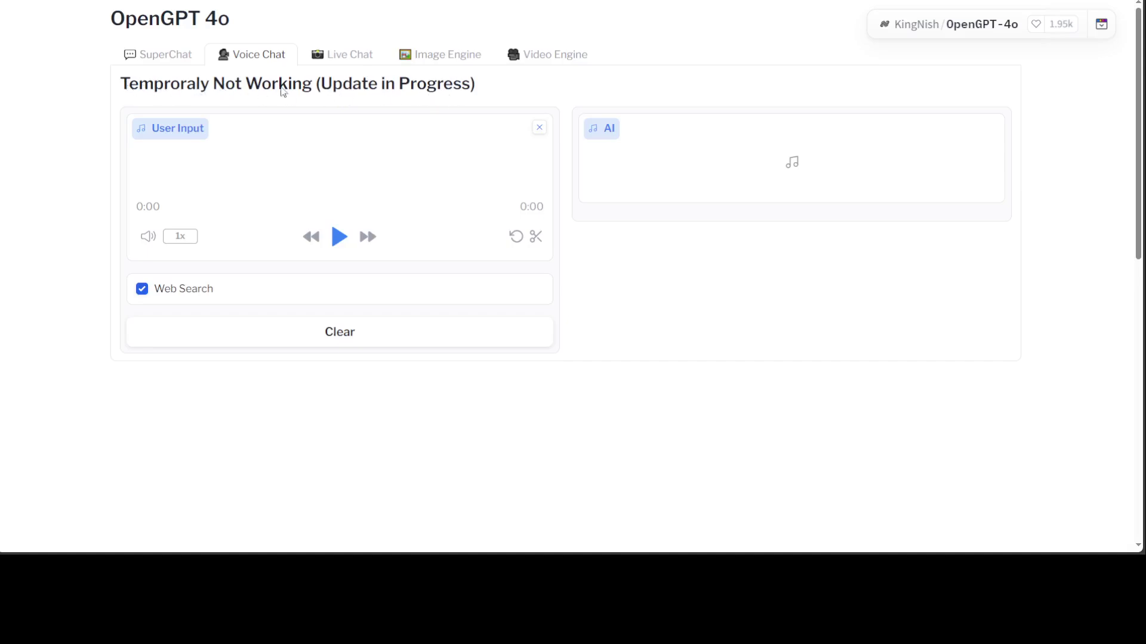
- Switch to the Live Chat tab showing the webcam image input and prompt field
click(344, 57)
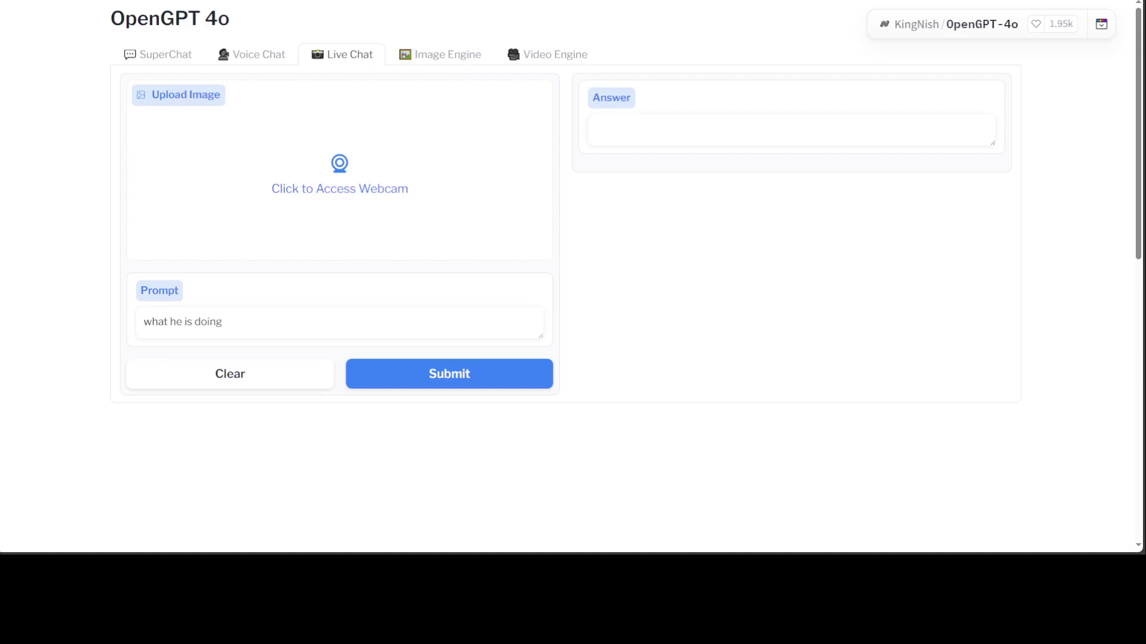
- Open the Image Engine's Fluently Playground and browse its model choices and example prompts
click(440, 55)
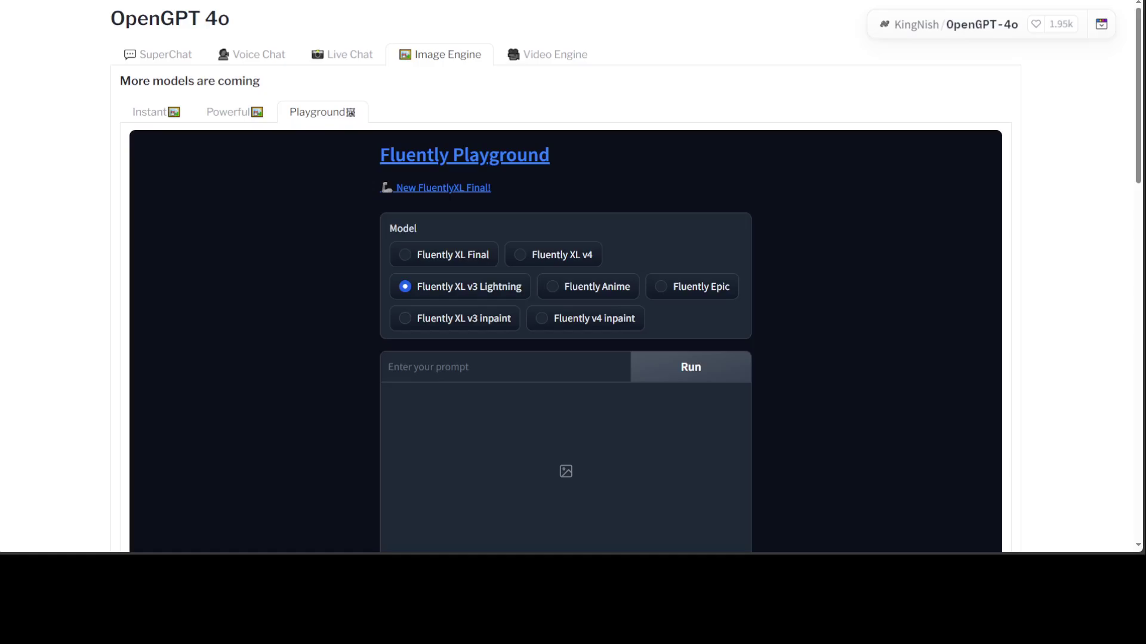
scroll(566, 275, down, 4)
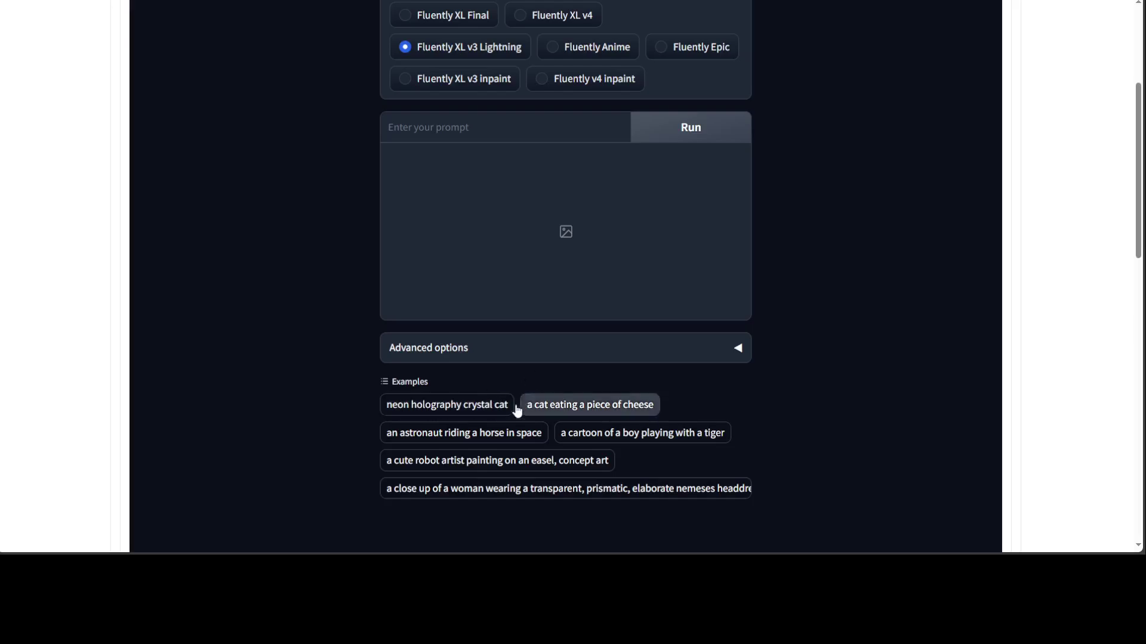
scroll(643, 226, up, 2)
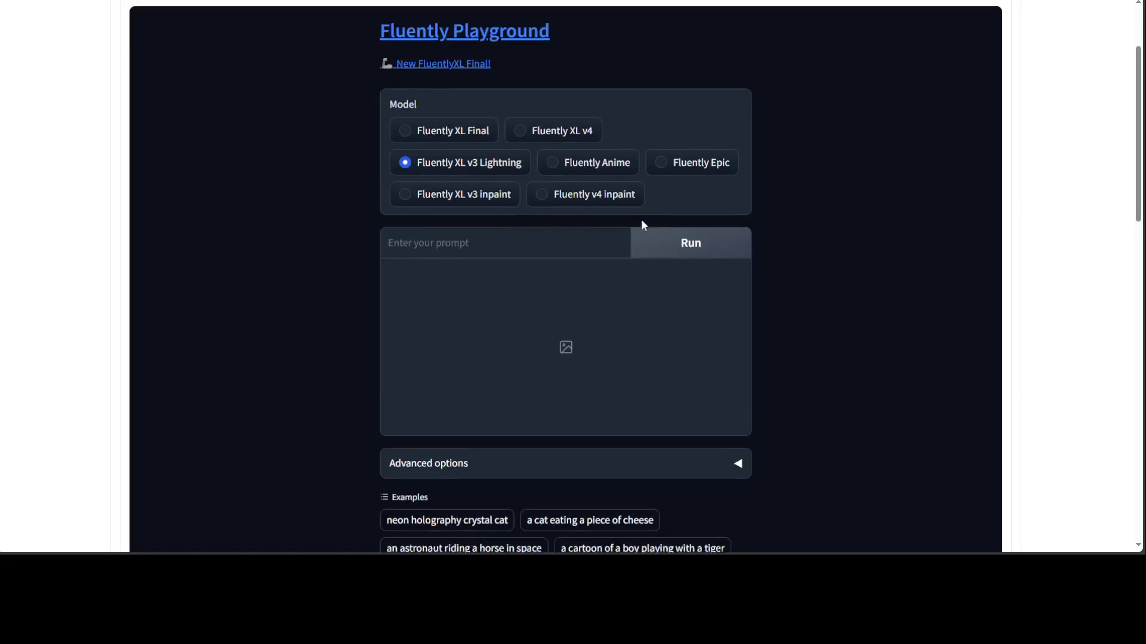
scroll(628, 324, down, 2)
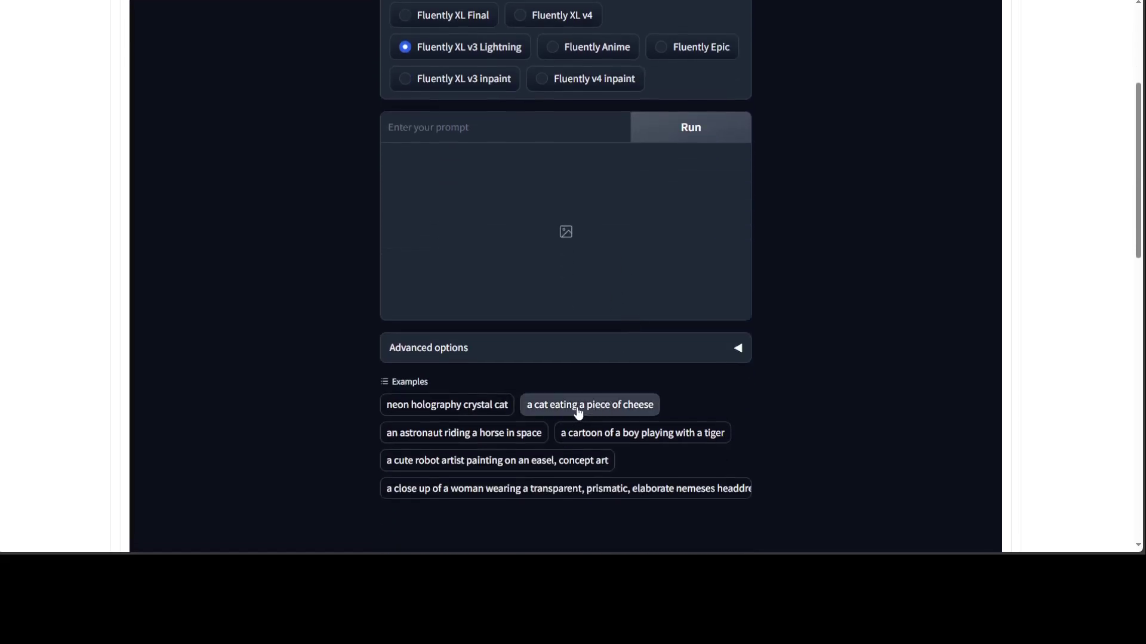
- Generate an image from the prompt 'a rising sun' and scroll back up the page
click(450, 127)
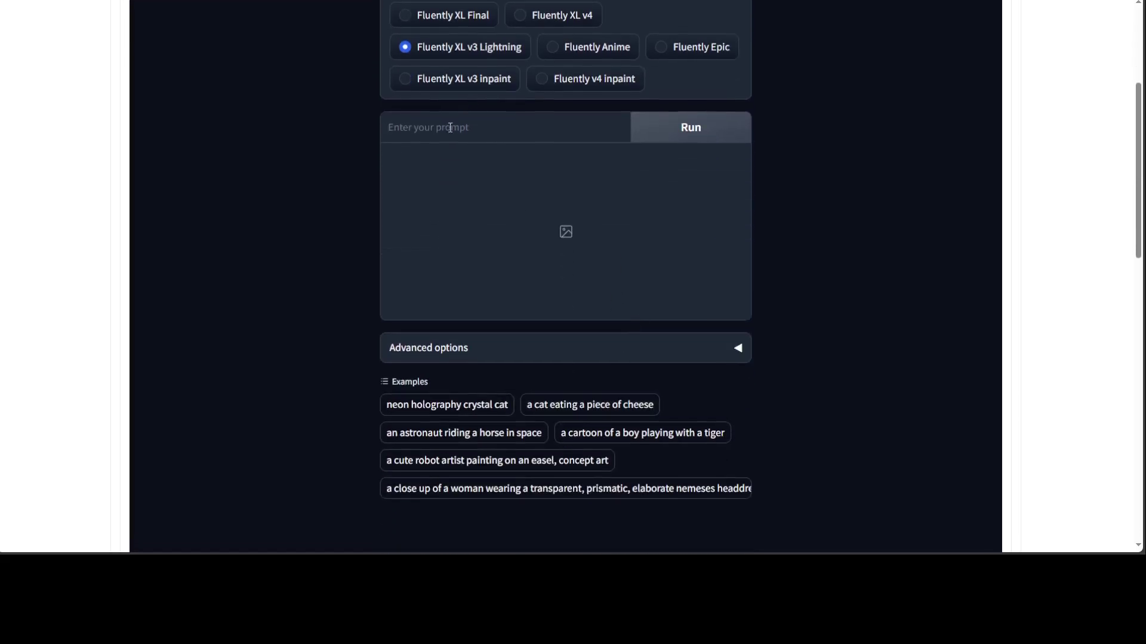
text(a rising sun)
click(666, 128)
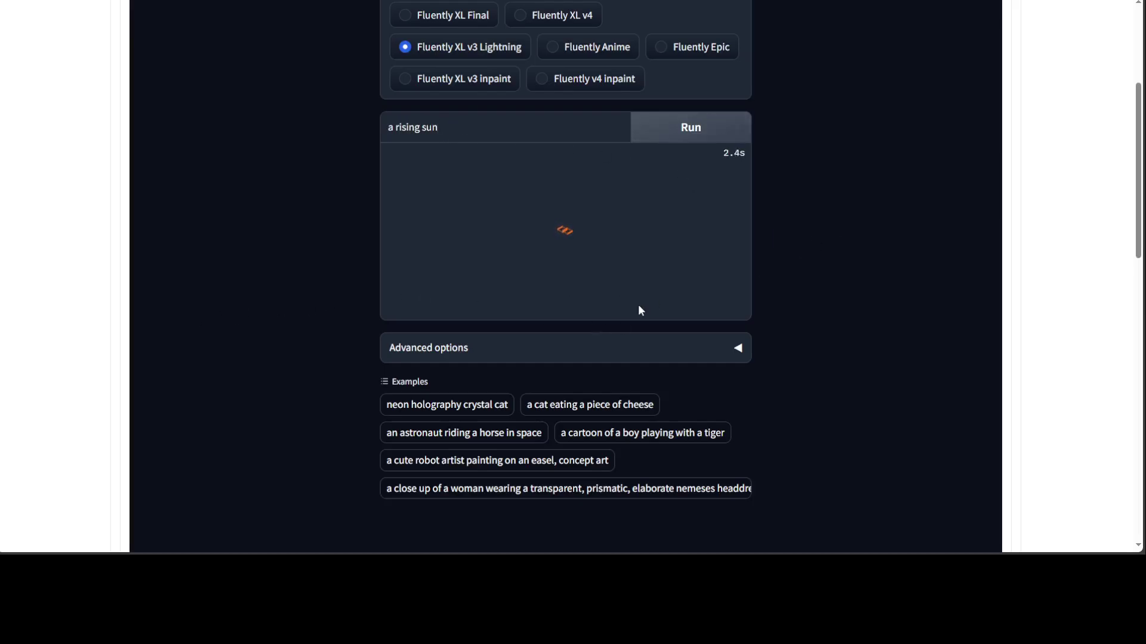
scroll(867, 328, up, 1)
scroll(859, 325, up, 4)
scroll(852, 322, down, 3)
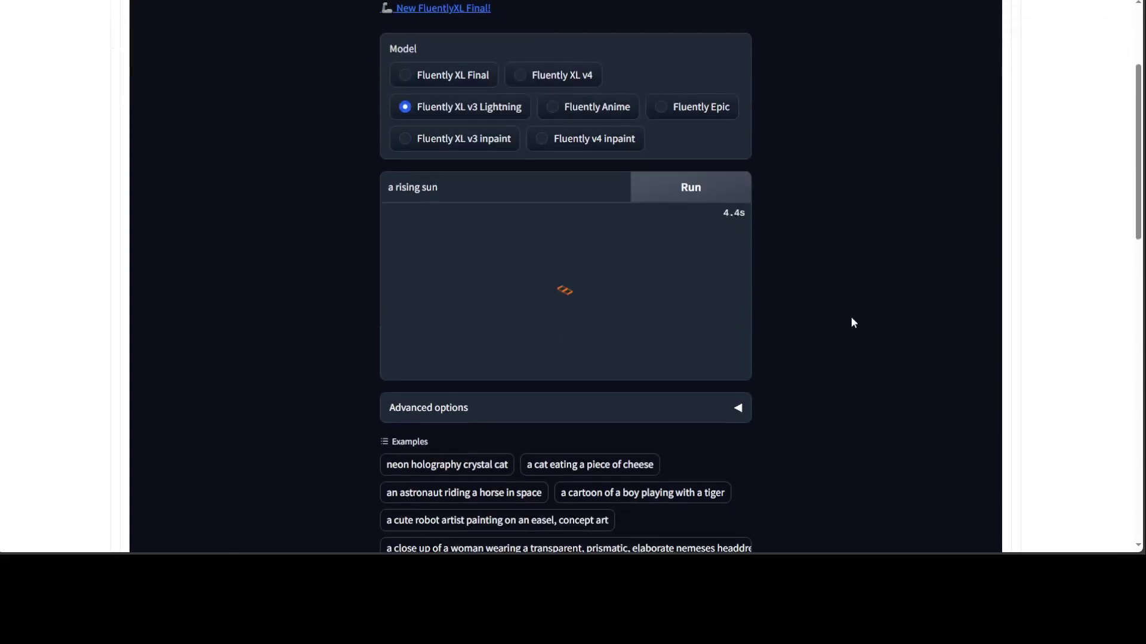
scroll(852, 323, up, 3)
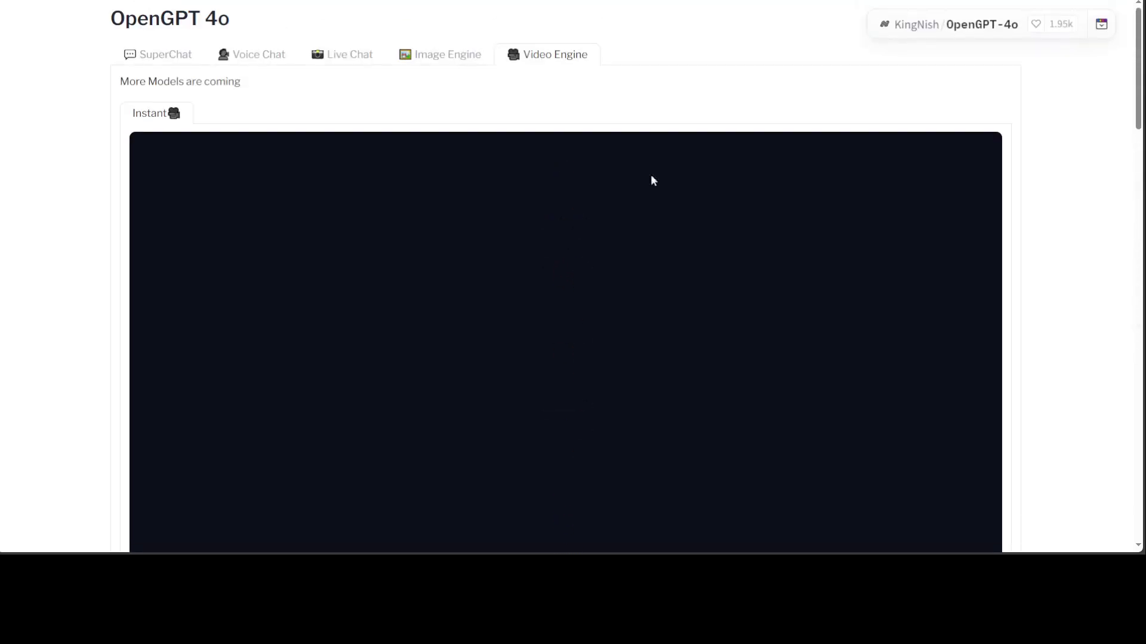
- Go back to the Image Engine's Fluently Playground to check the still-running generation
click(449, 58)
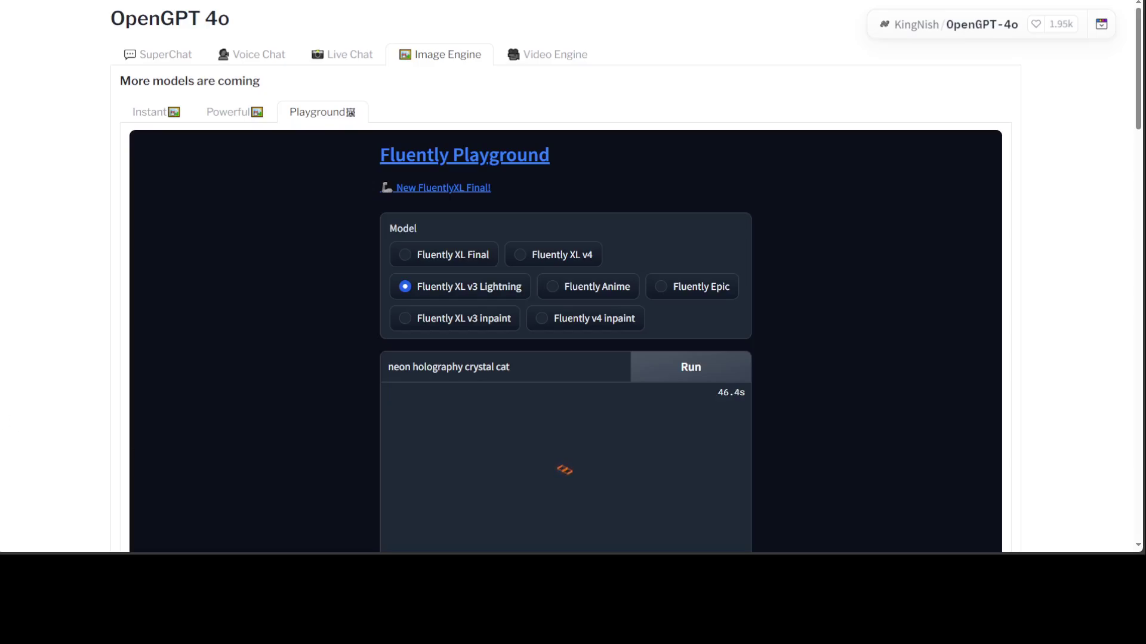
- Run the 'neon holography crystal cat' example prompt and view the resulting sunset-over-sea image
scroll(818, 317, down, 2)
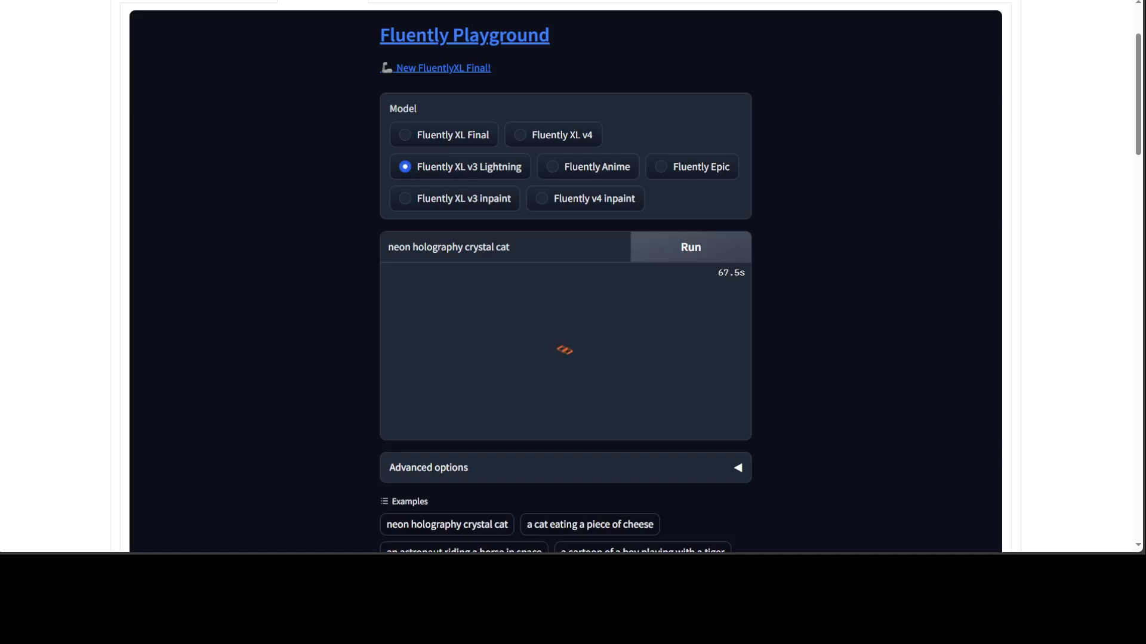
scroll(566, 298, down, 2)
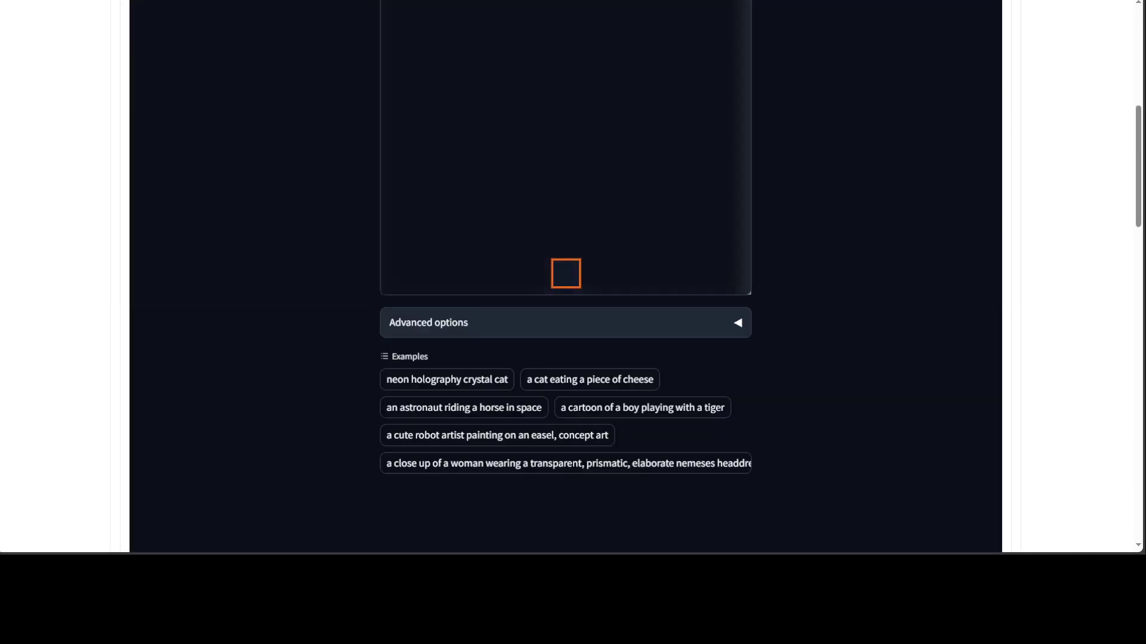
click(447, 380)
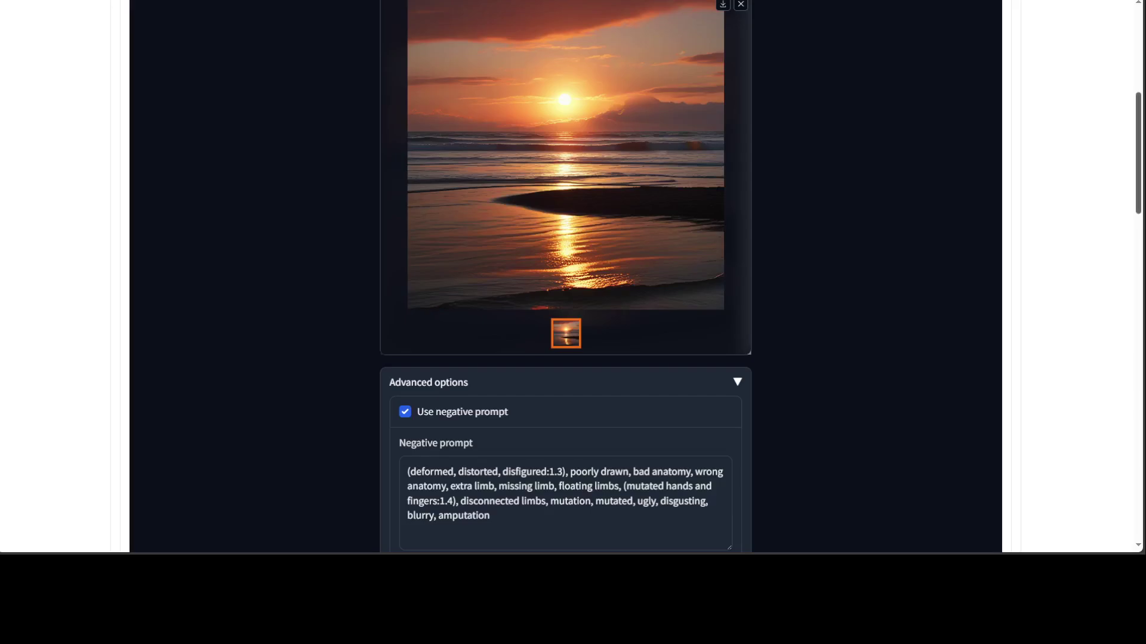
scroll(567, 274, up, 7)
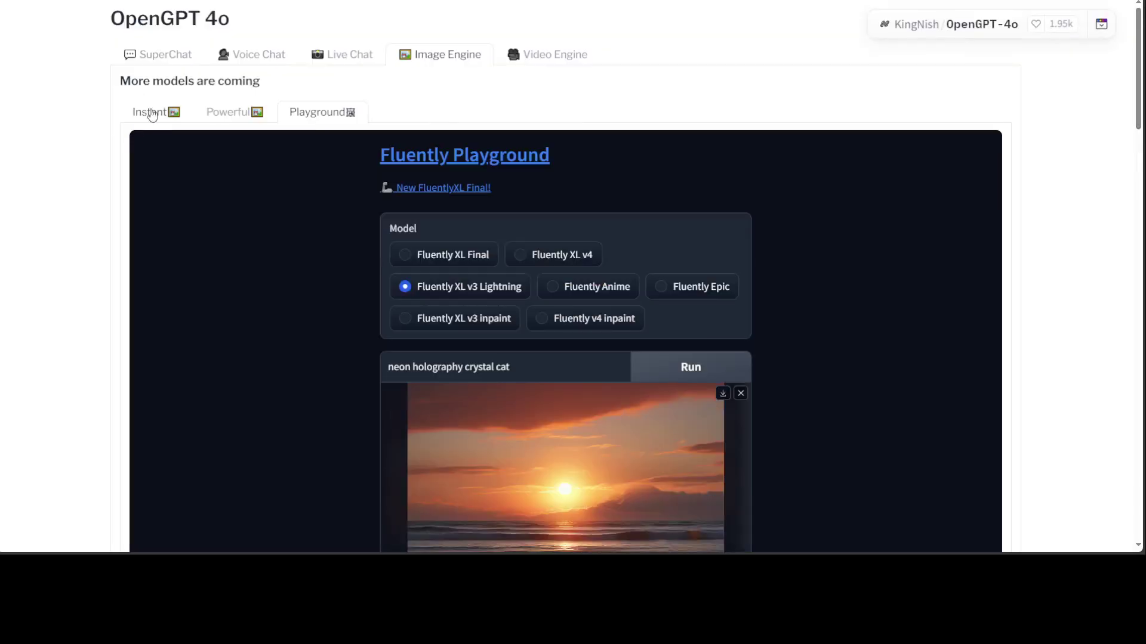
- Switch back to the SuperChat tab to revisit the earlier rock-diagram exchange
click(149, 55)
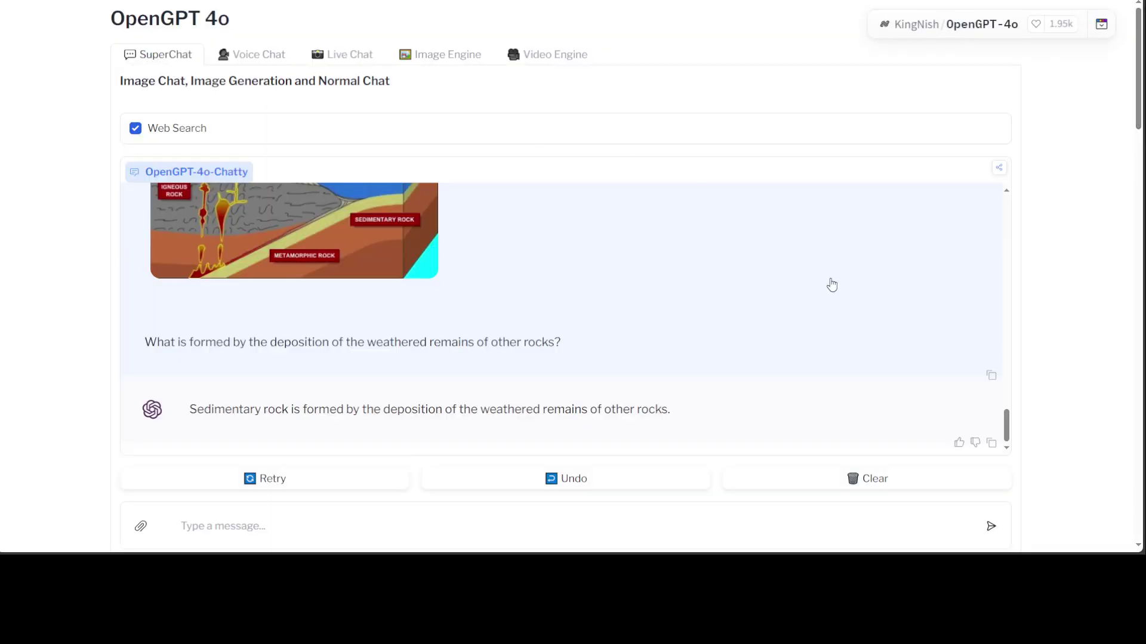